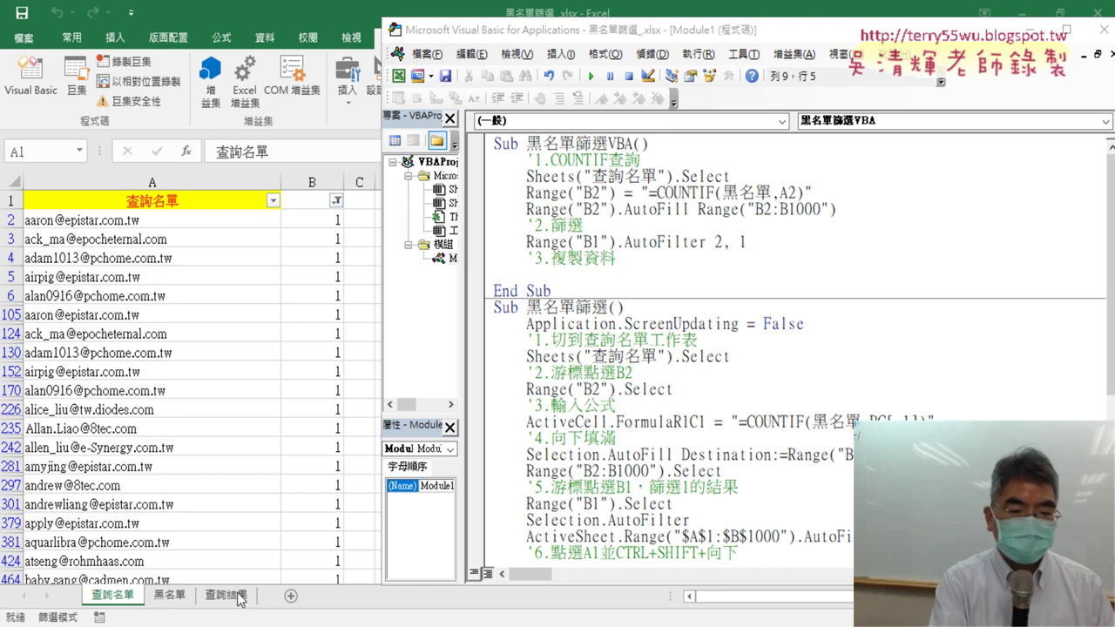
- Annotate the workbook with an arrow from the 查詢名單 sheet to the 查詢結果 sheet, then clear it
key("super+space")
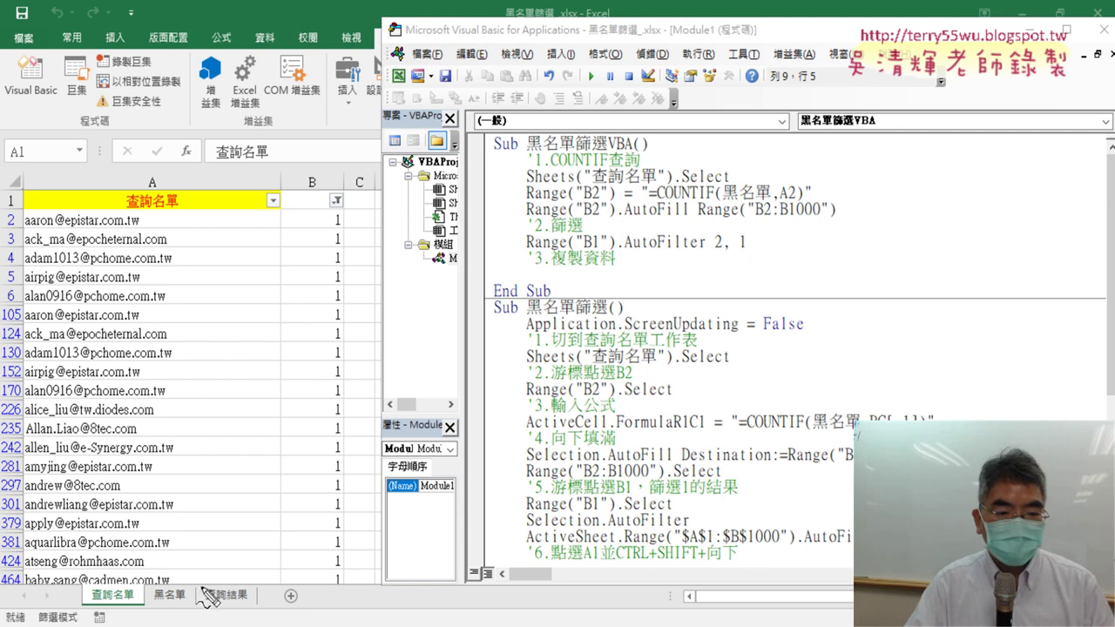
left_click_drag(245, 582, 254, 616)
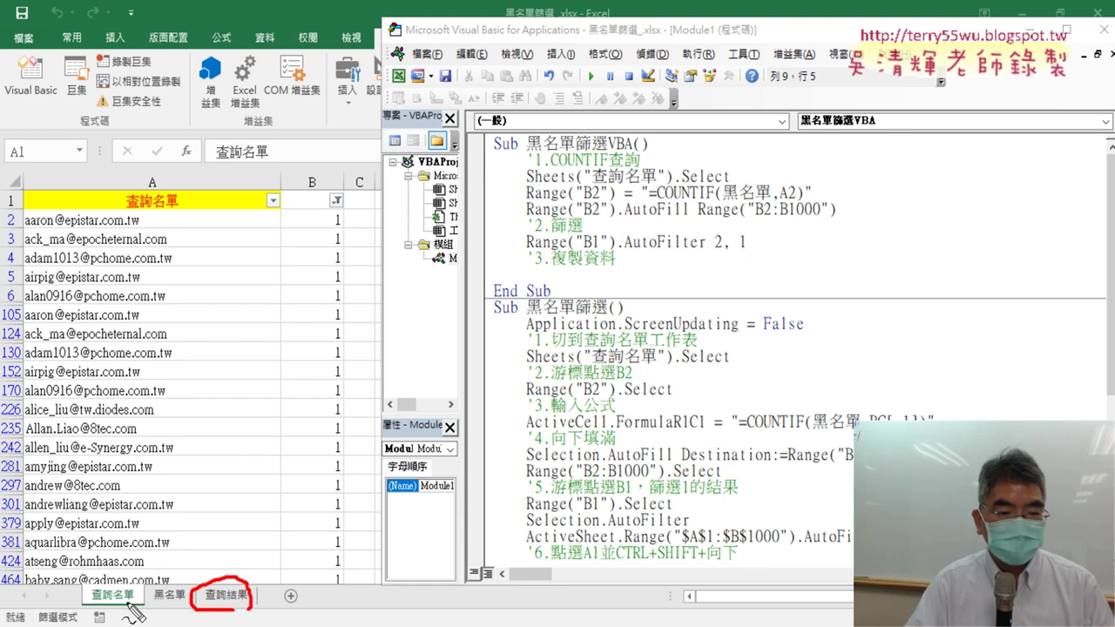
mouse_move(132, 615)
left_mouse_down()
mouse_move(113, 600)
mouse_move(225, 580)
left_mouse_up()
left_click_drag(202, 555, 235, 549)
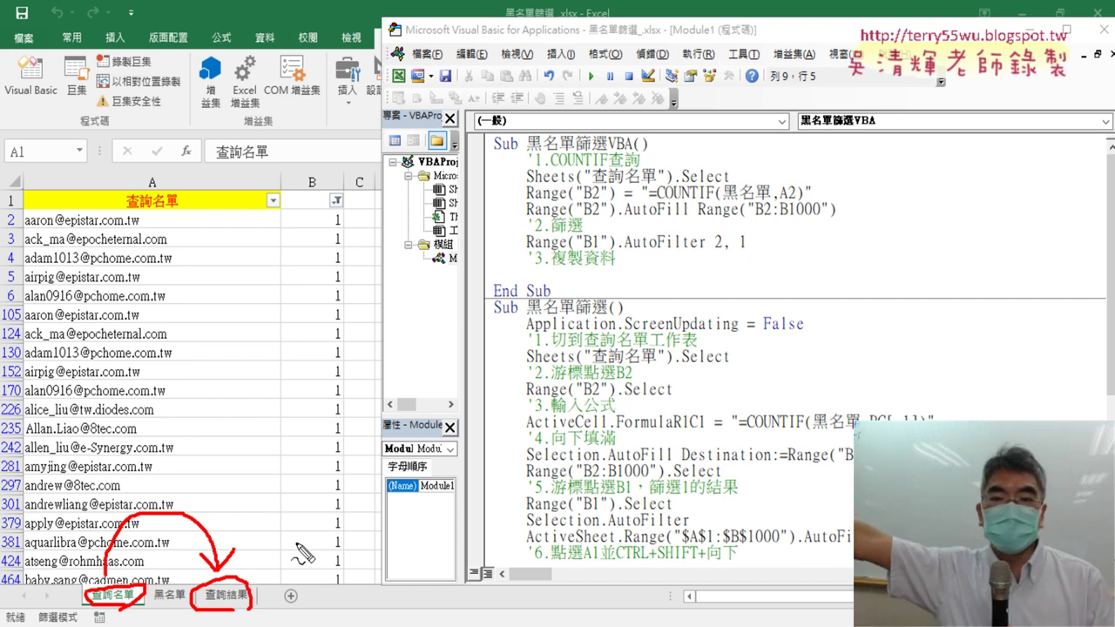
key("Escape")
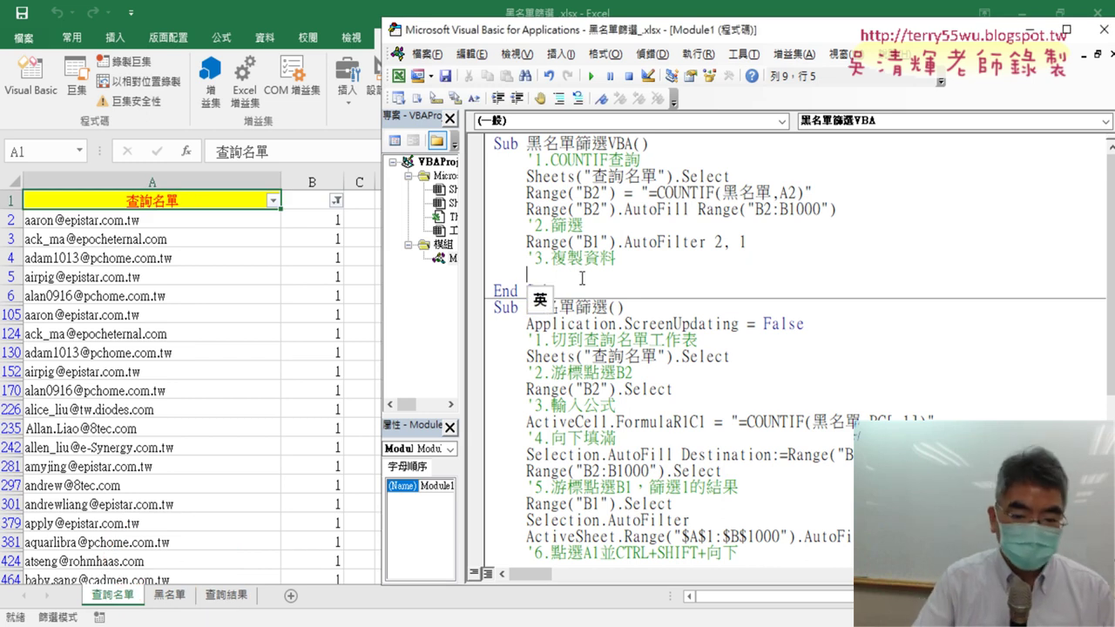
- Under '3.複製資料, start the line range("A1:A1000").Copy
type("ran")
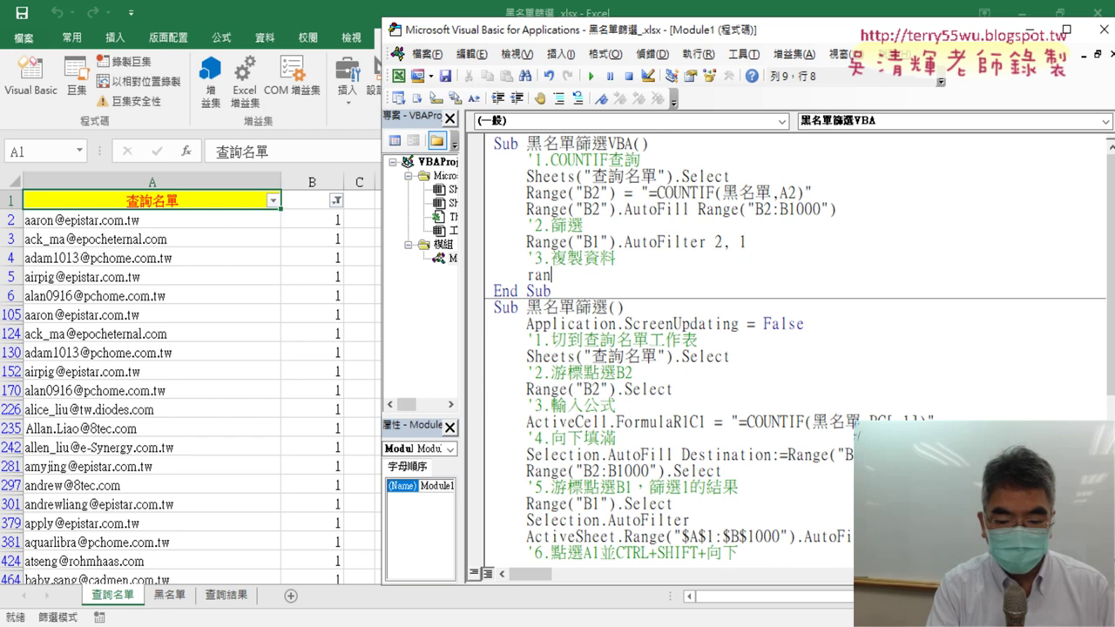
type("ge(")
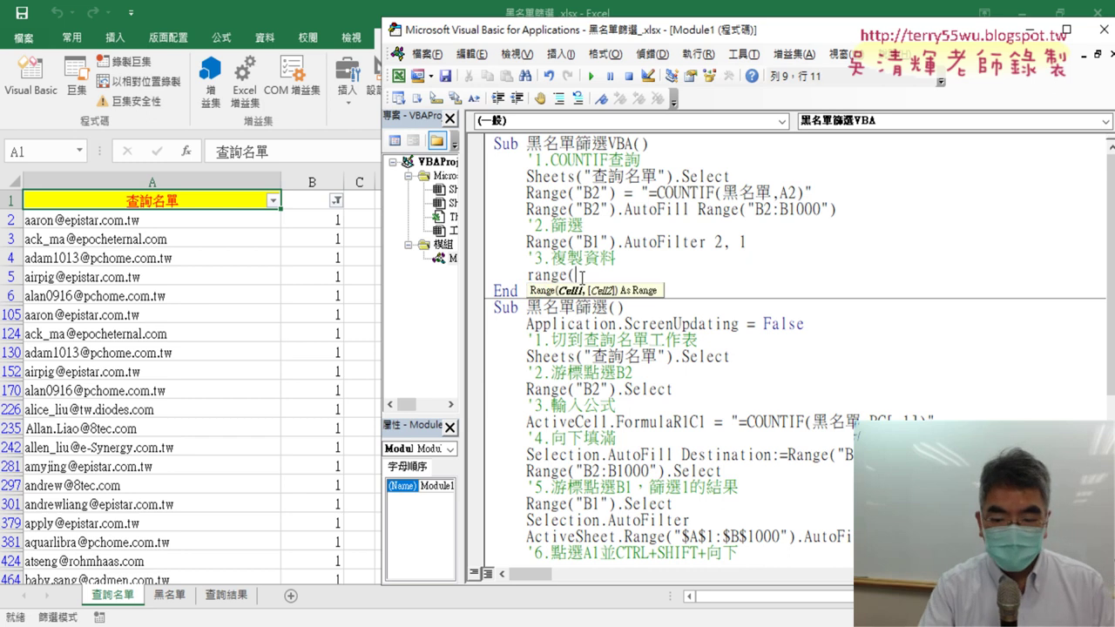
type("\"A1:")
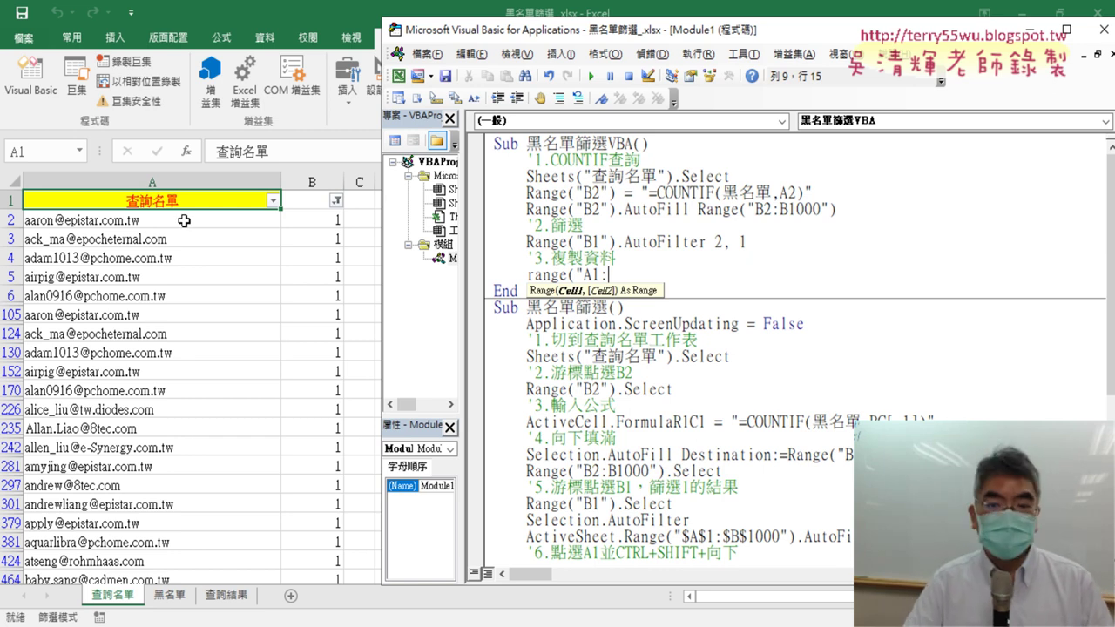
type("A1000")
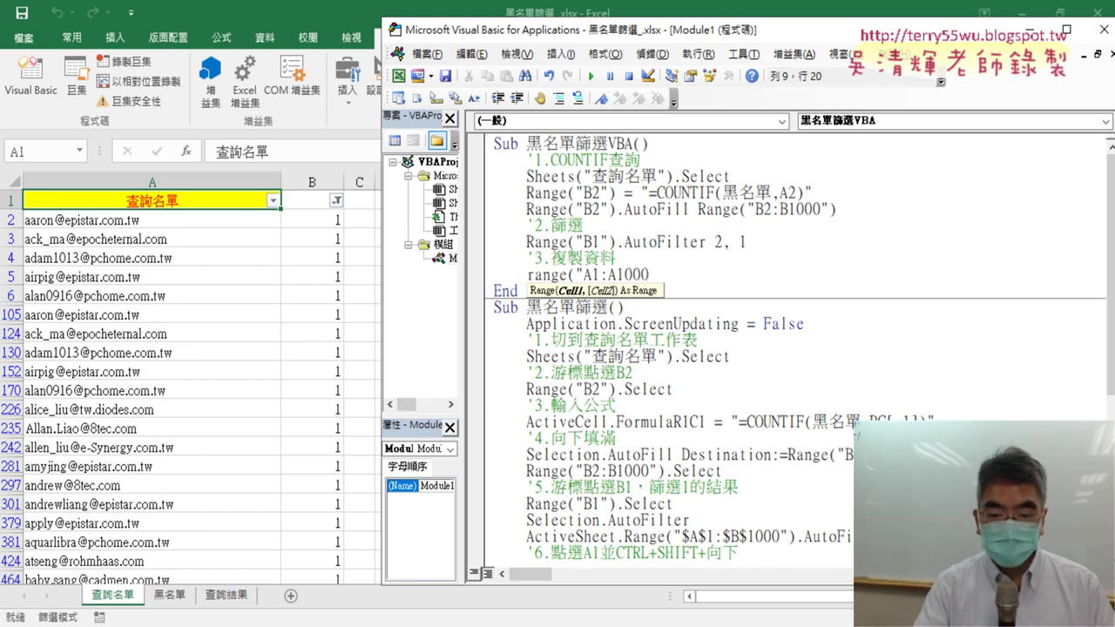
type("\")")
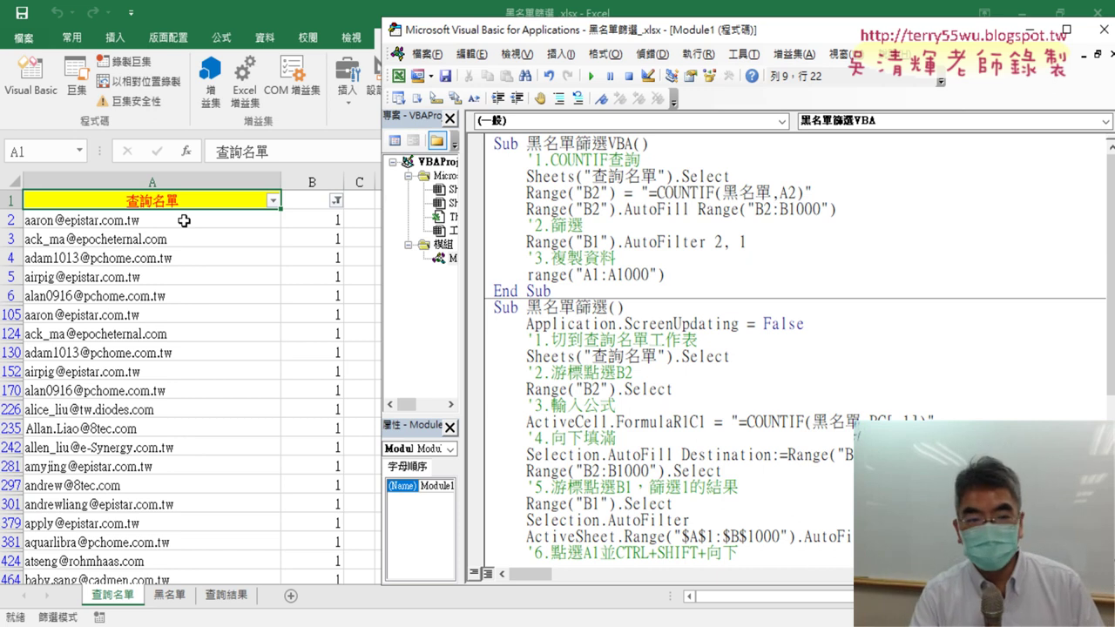
type(".")
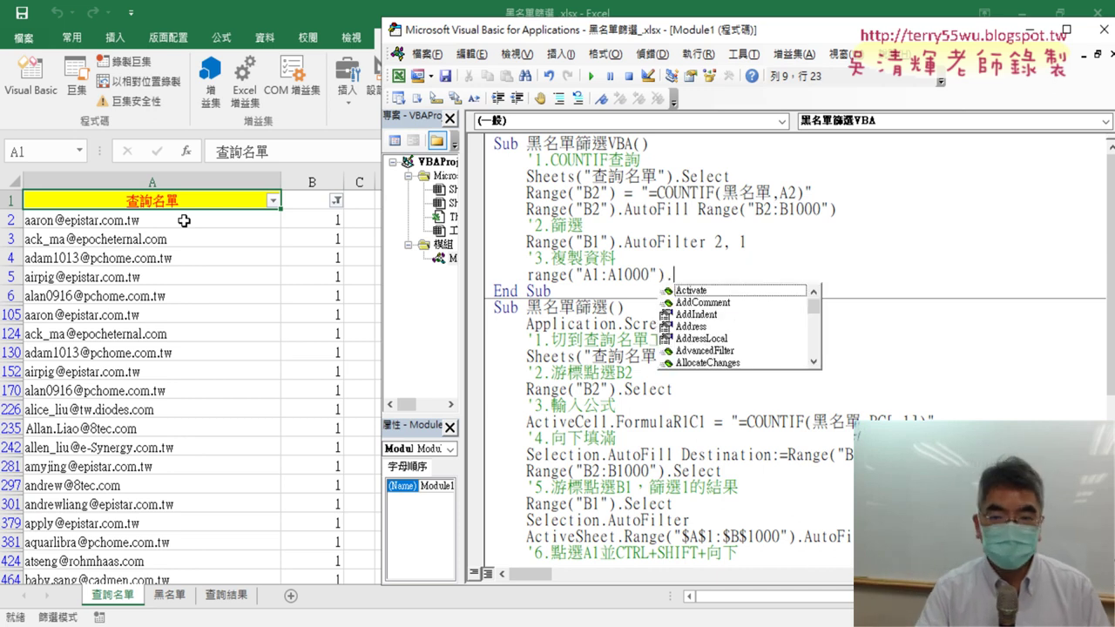
type("cop")
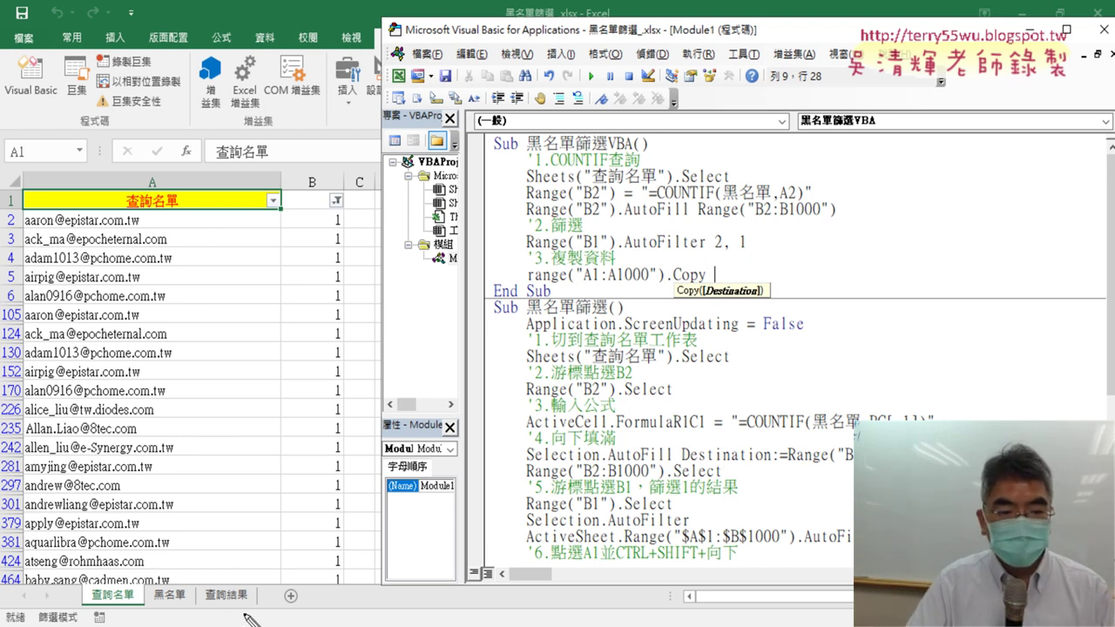
- Mark the 查詢結果 tab as the copy target and extend the line to .Copy sheets(
left_click_drag(223, 613, 263, 607)
left_click_drag(233, 502, 234, 575)
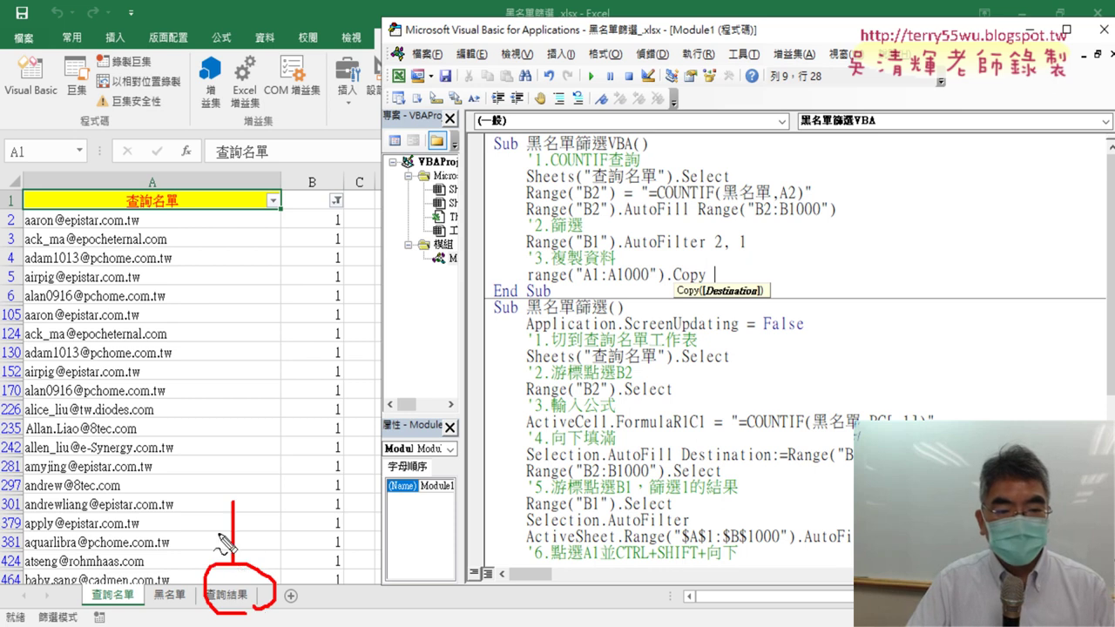
left_click_drag(216, 533, 254, 550)
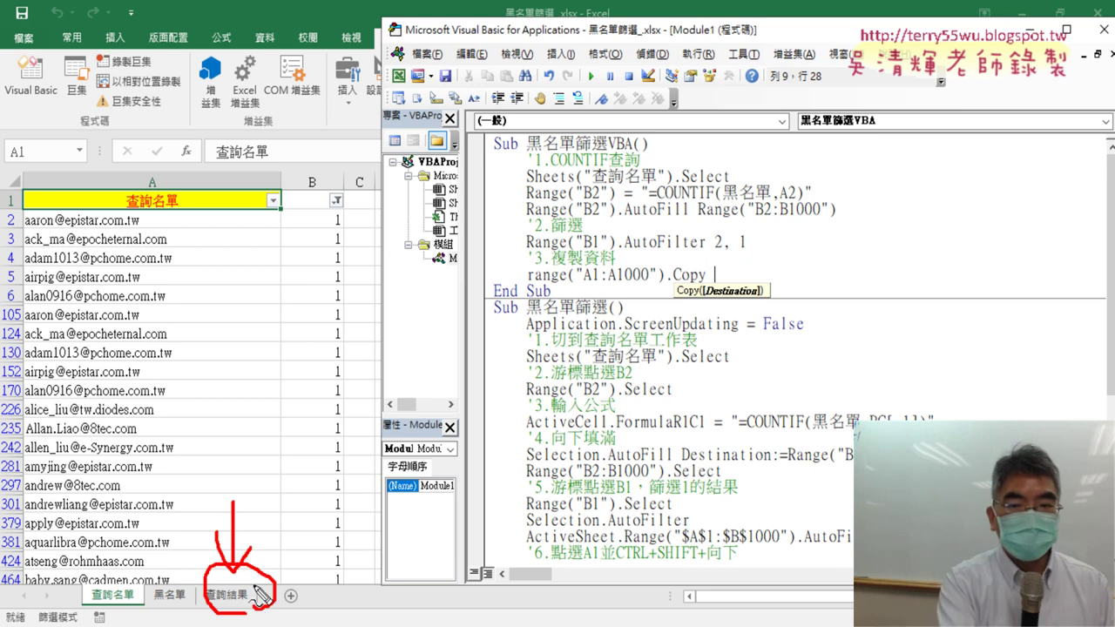
key("Escape")
type("shee")
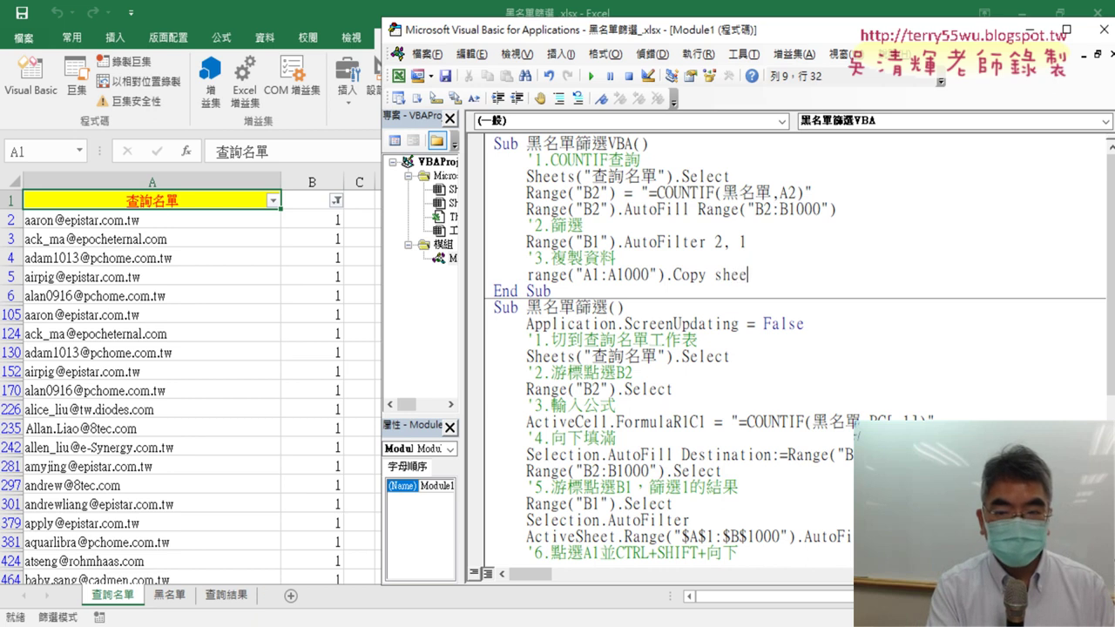
type("(")
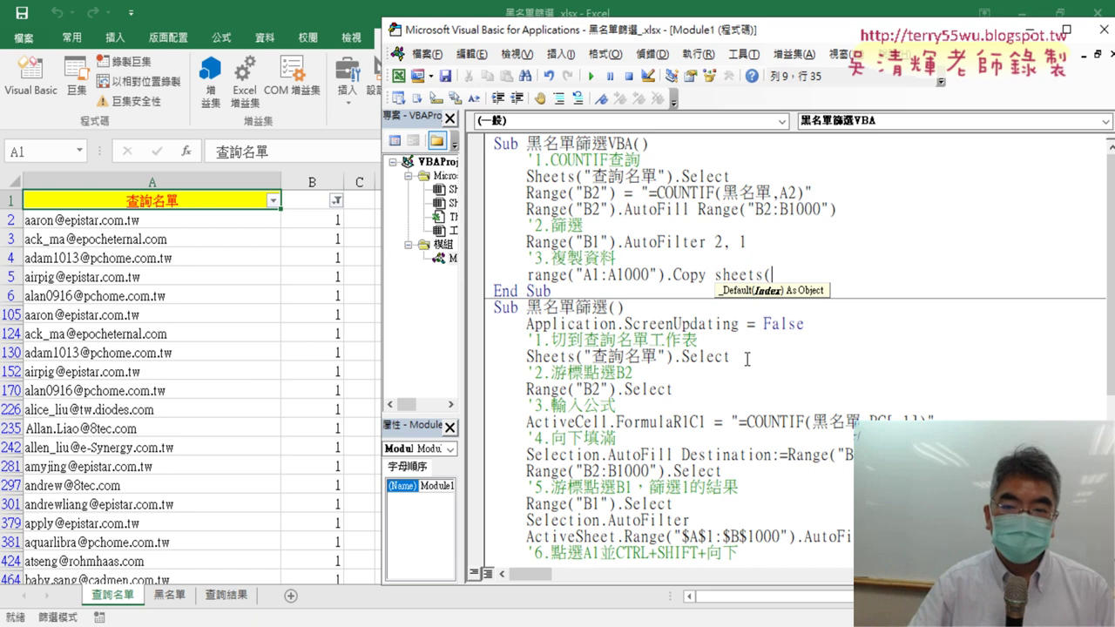
left_click_drag(595, 43, 802, 59)
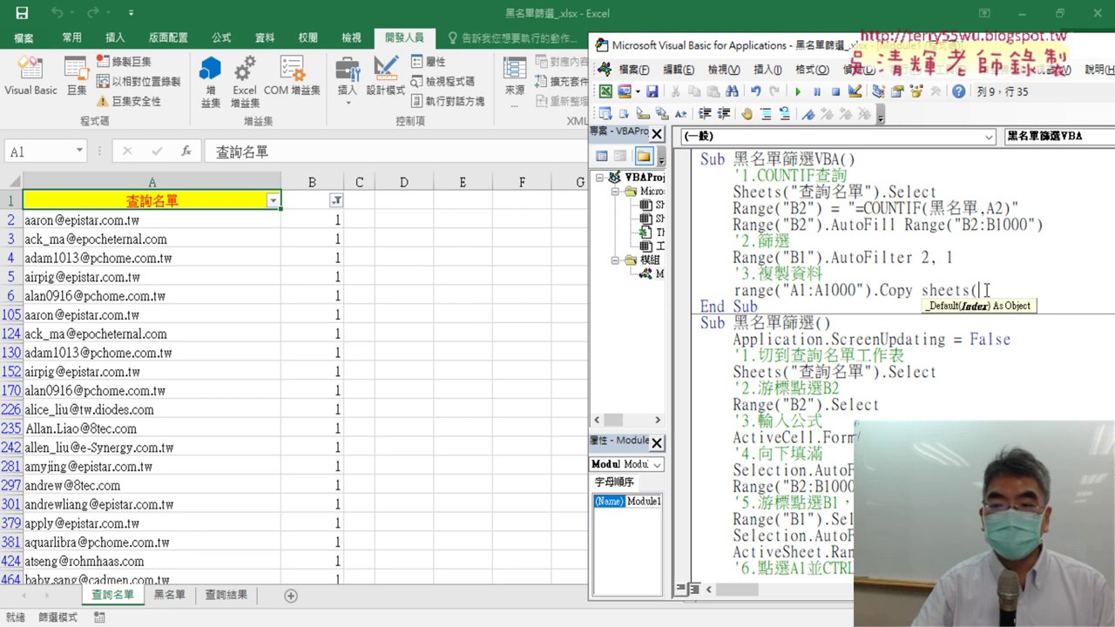
- Complete the line as Range("A1:A1000").Copy Sheets("查詢結果").Range("A1"), typing the sheet name in Zhuyin
mouse_move(922, 45)
left_mouse_down()
mouse_move(610, 55)
mouse_move(518, 25)
left_mouse_up()
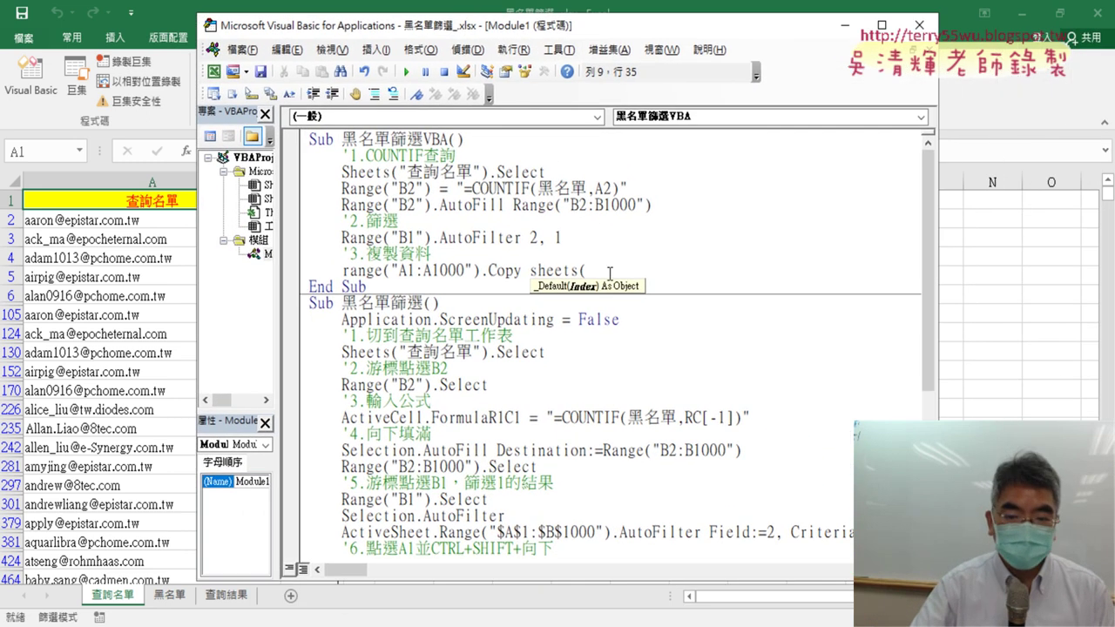
type("\"")
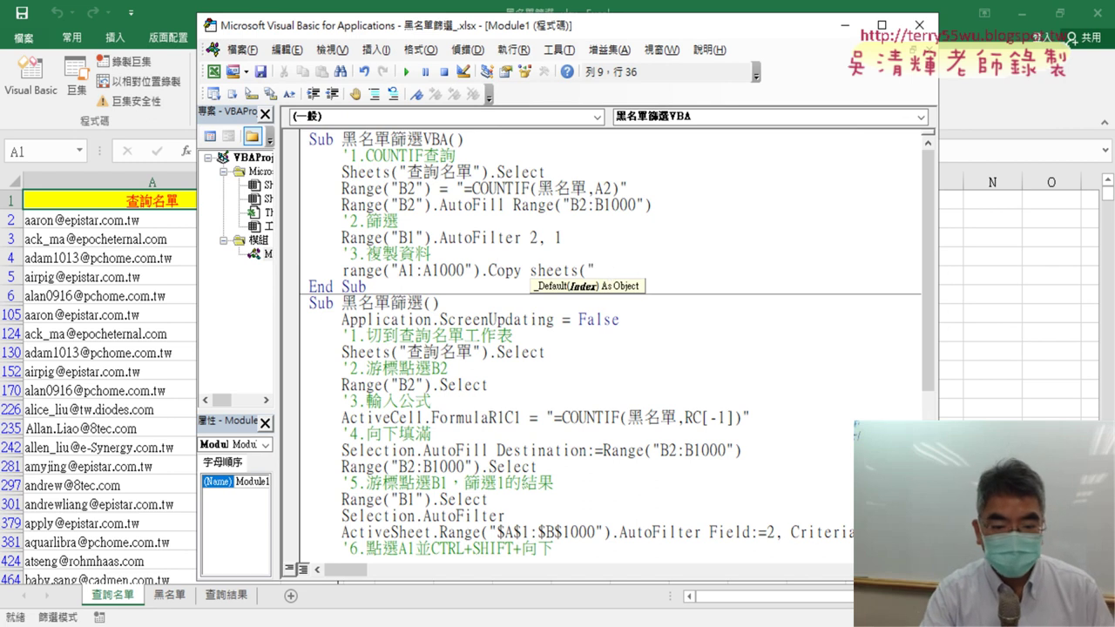
type(".2")
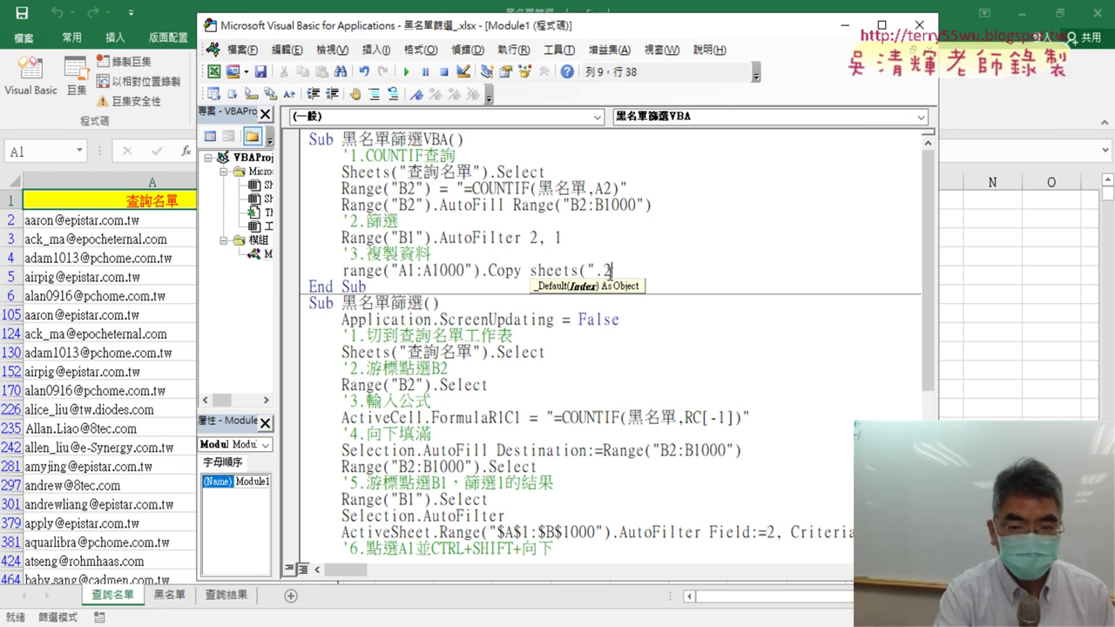
key("BackSpace")
key("shift")
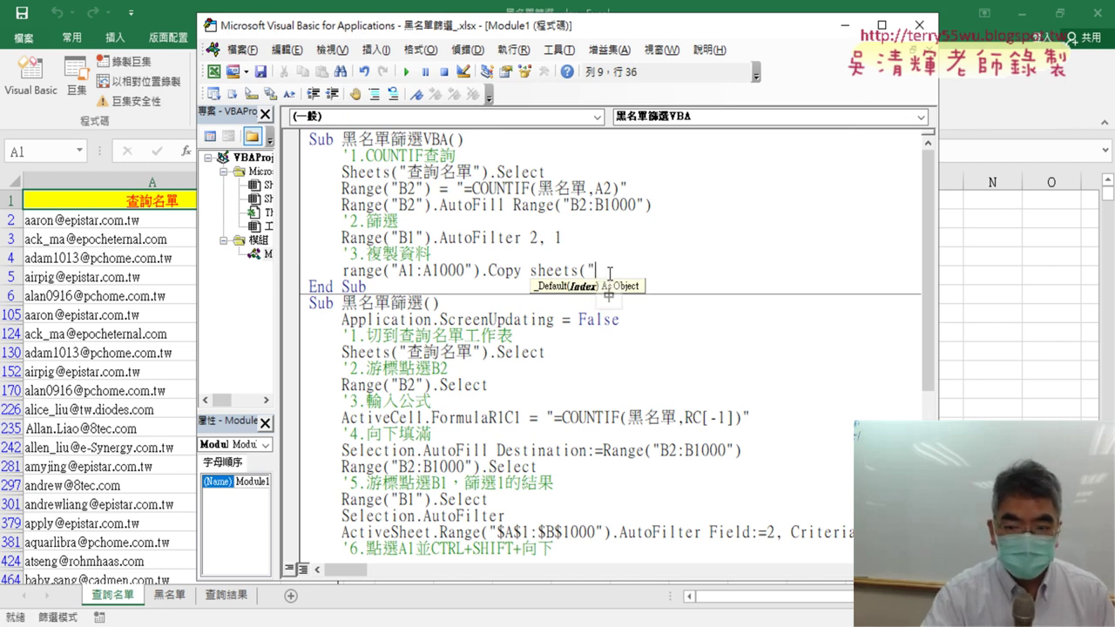
key("Escape")
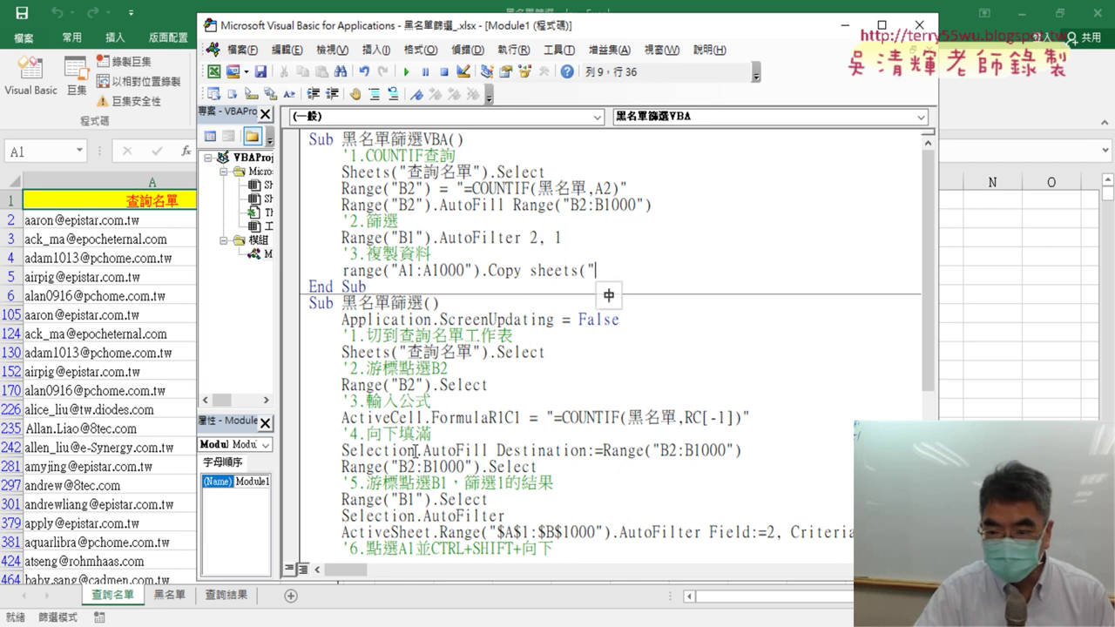
key("super+space")
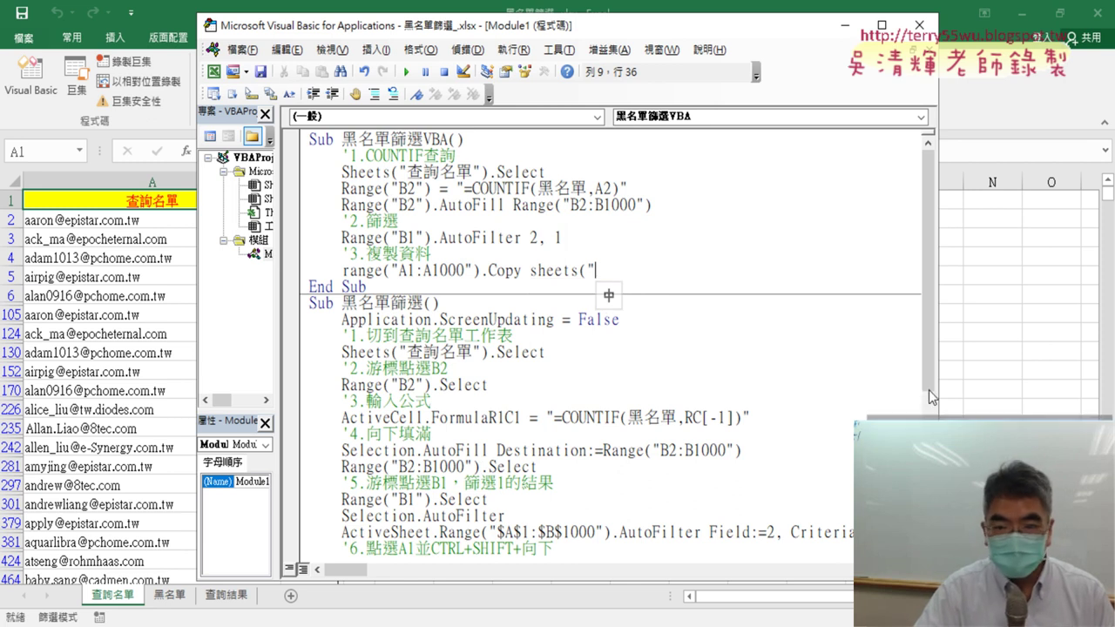
type("t")
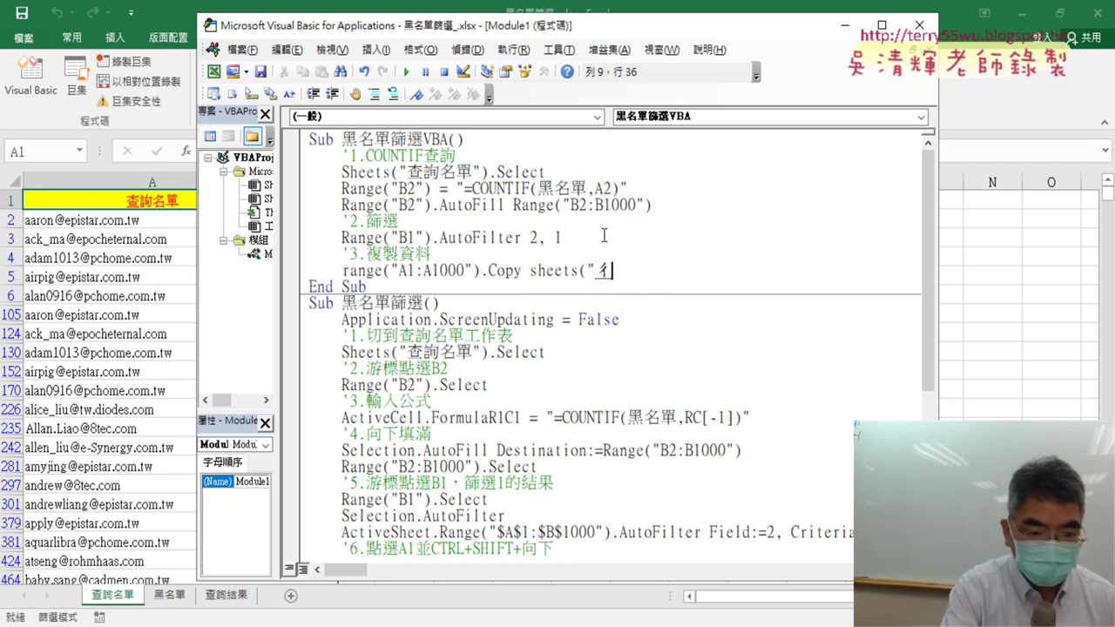
type("86v")
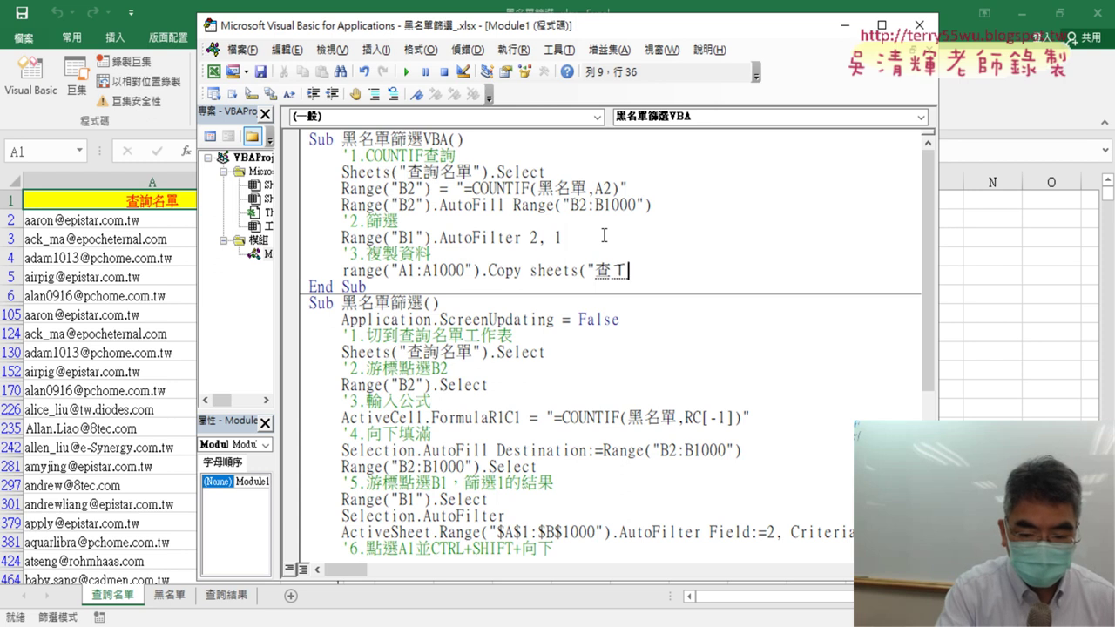
type("p6r")
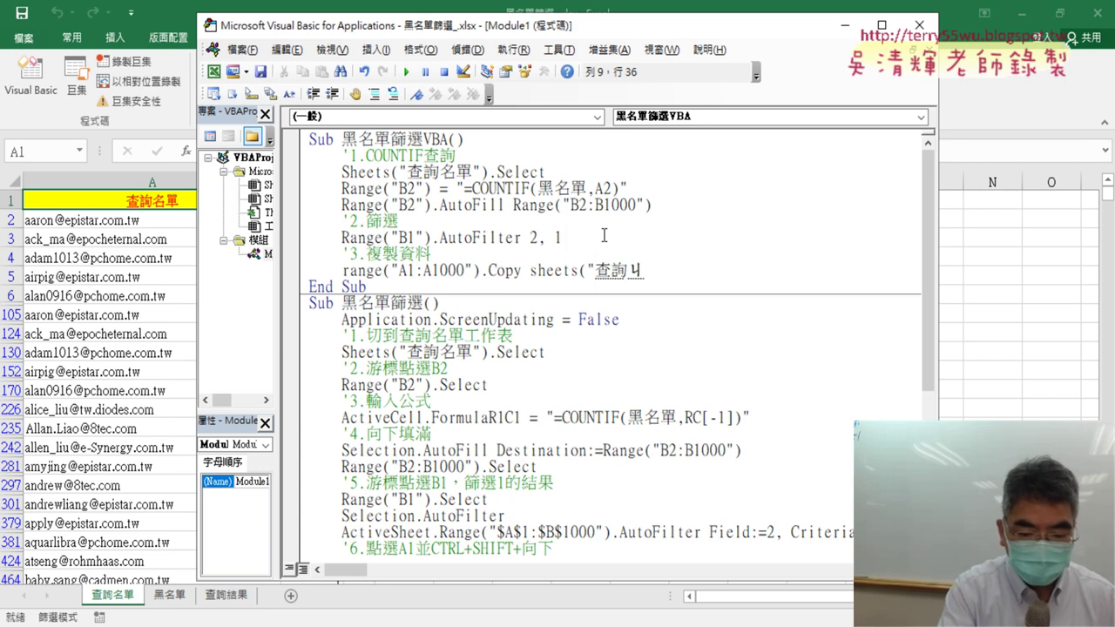
type("u,6ej")
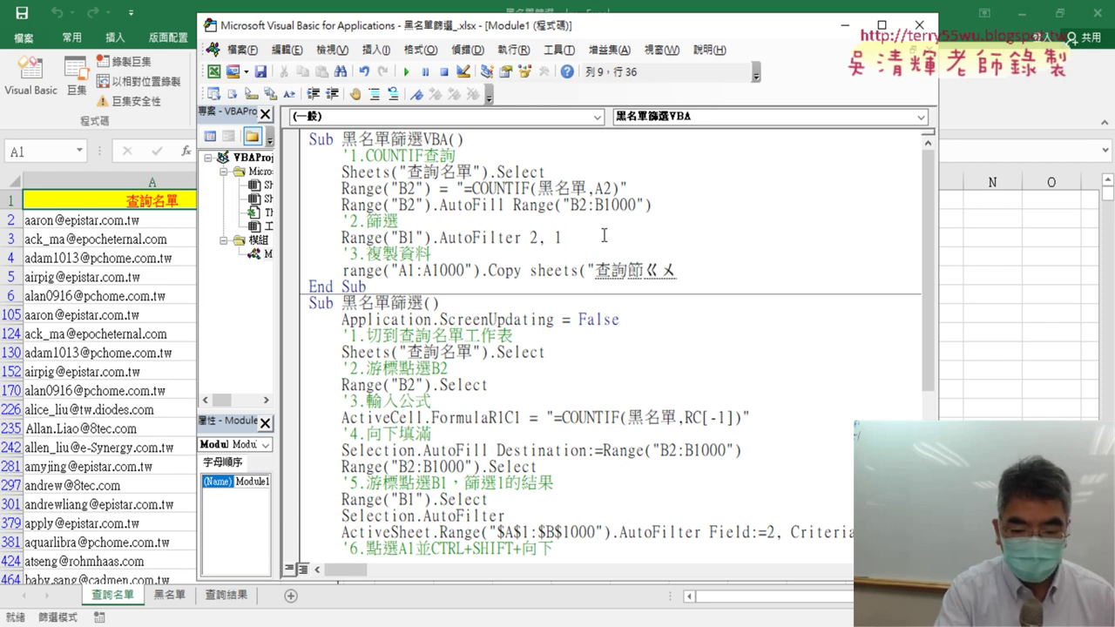
type("i3")
key("Return")
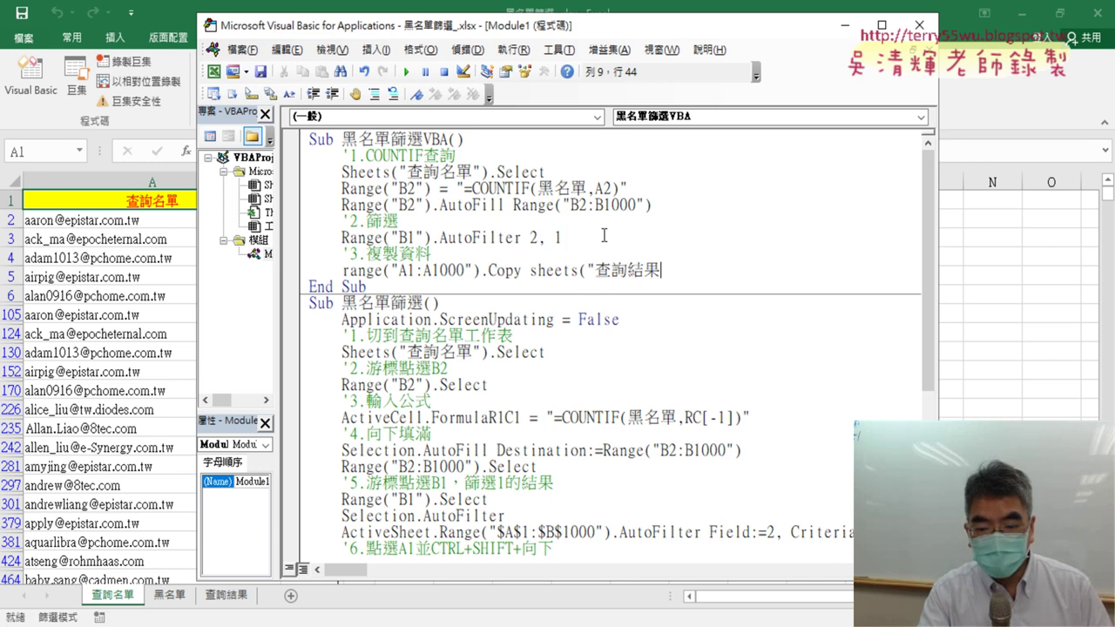
type("\")")
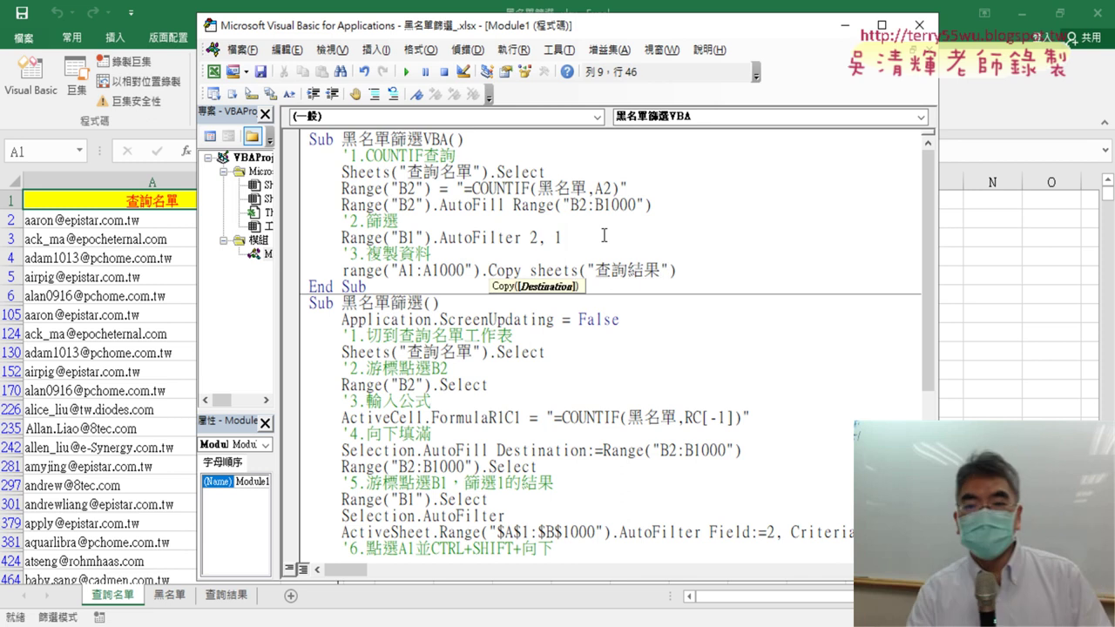
type(".")
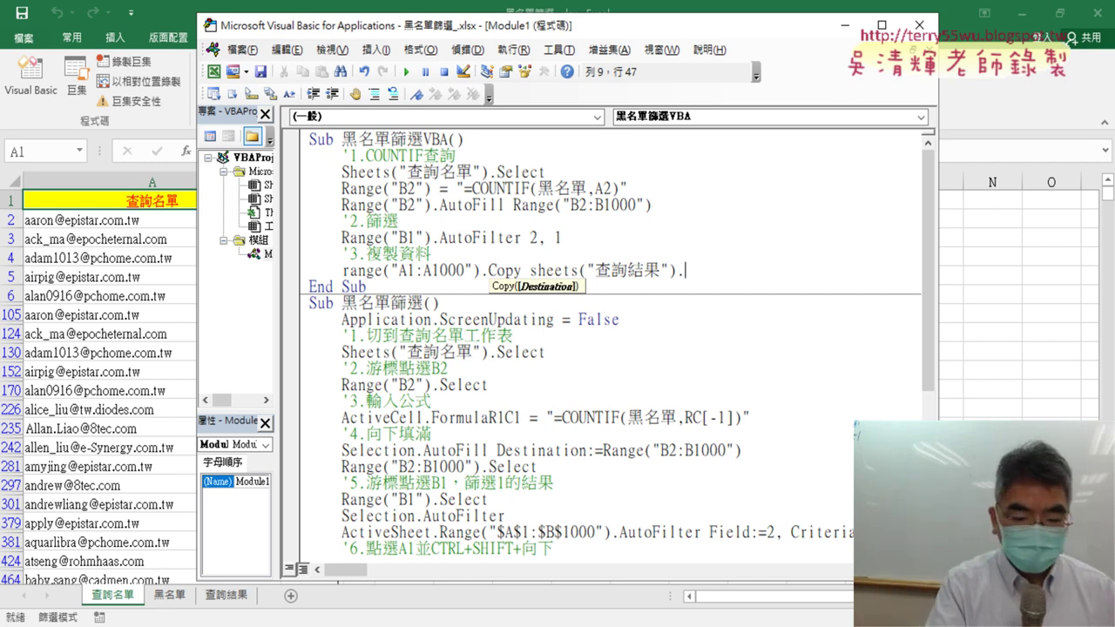
type("r")
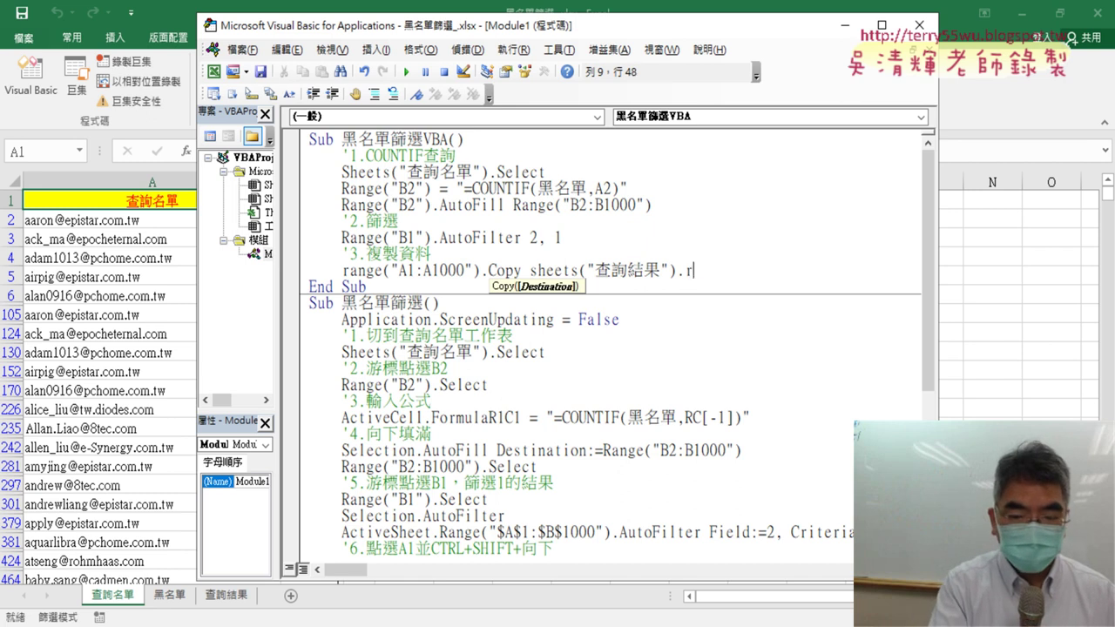
type("ange(")
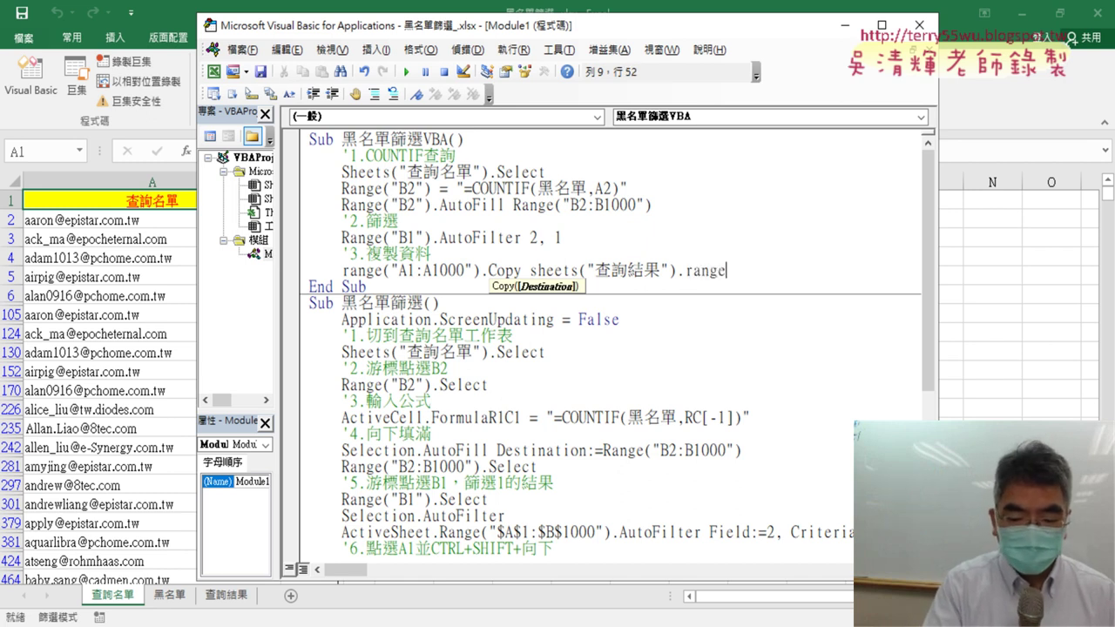
type("\"")
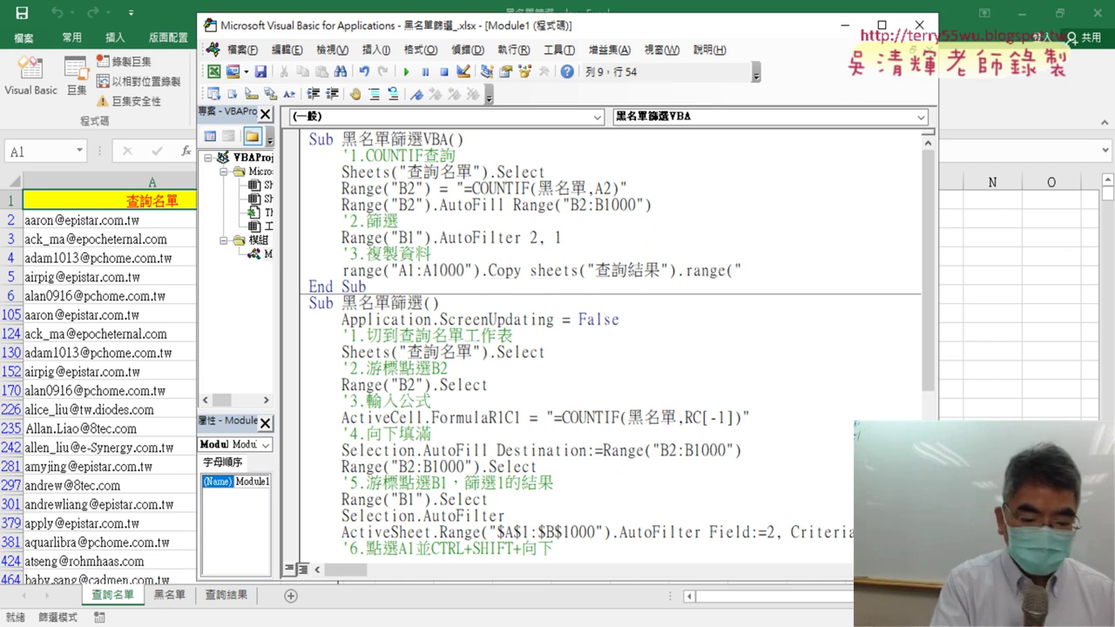
type("A1\")")
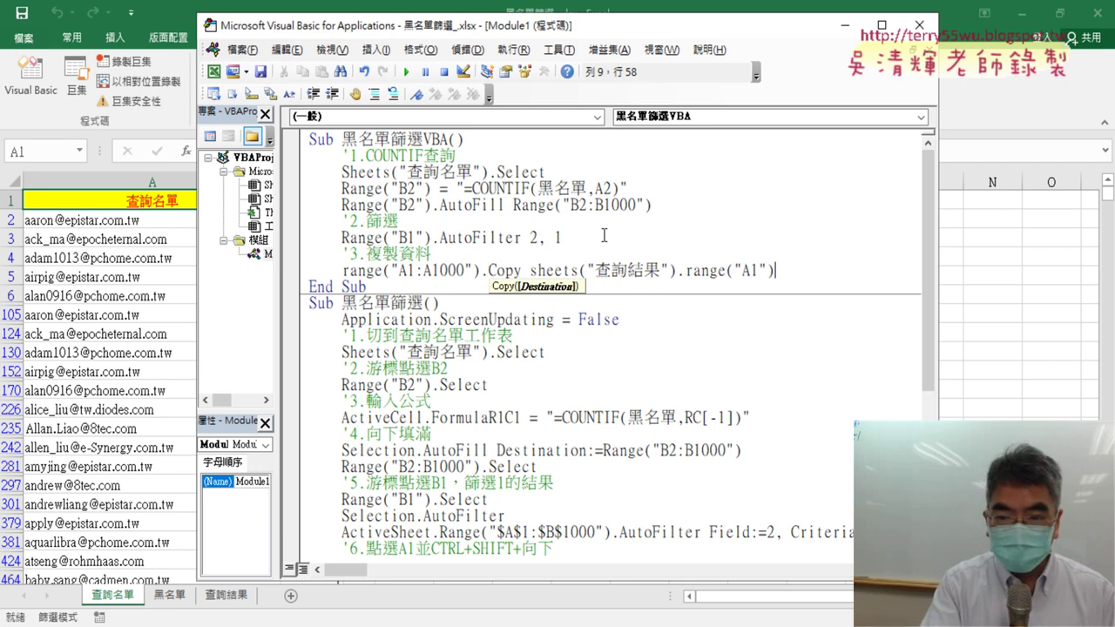
- Highlight the copy line's source and destination, then start a new line with Sheets("查詢結果")
left_click(653, 376)
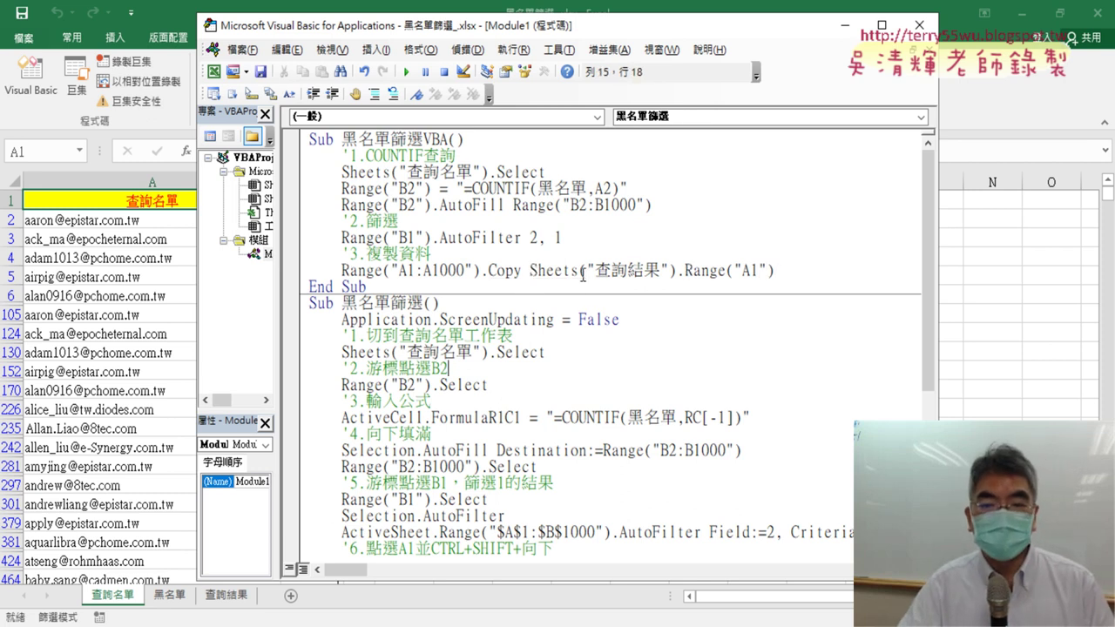
left_click_drag(529, 269, 787, 263)
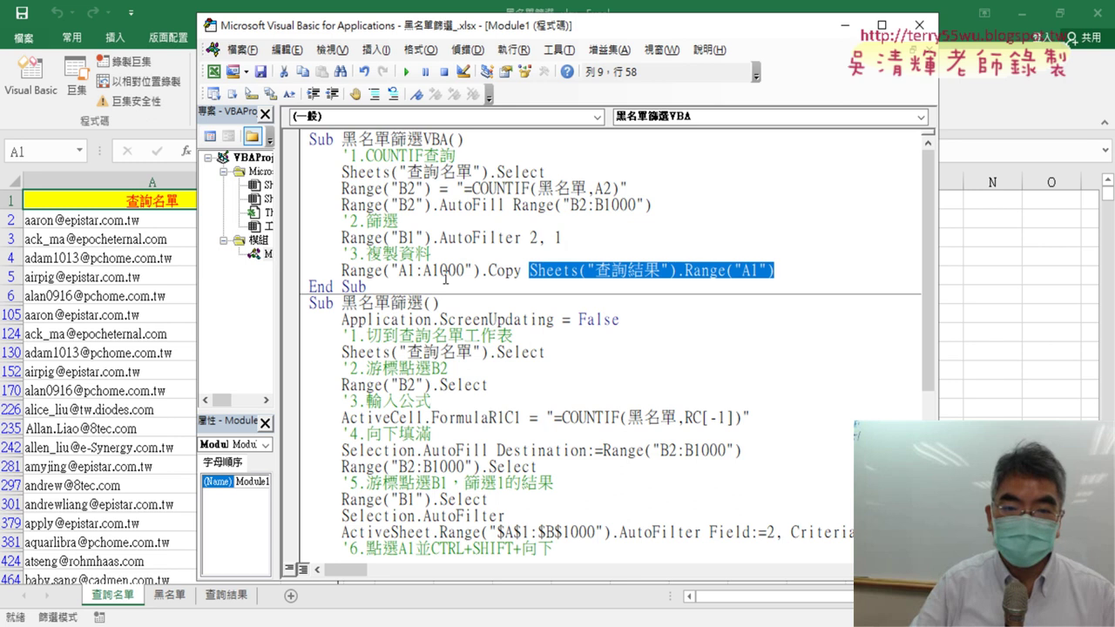
left_click_drag(342, 271, 479, 270)
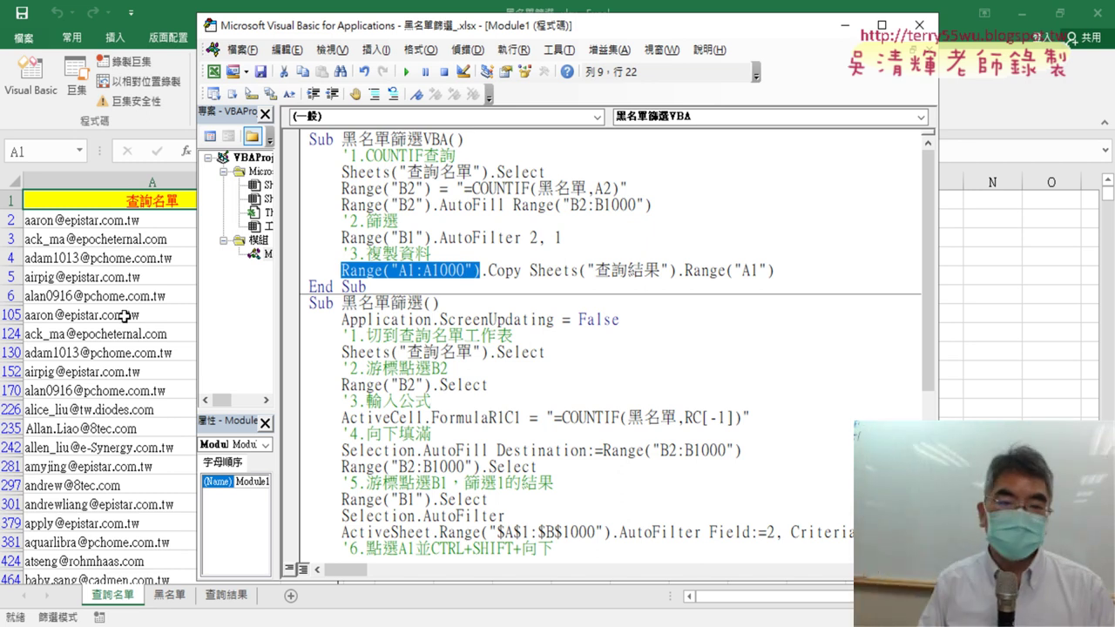
left_click(813, 270)
key("Return")
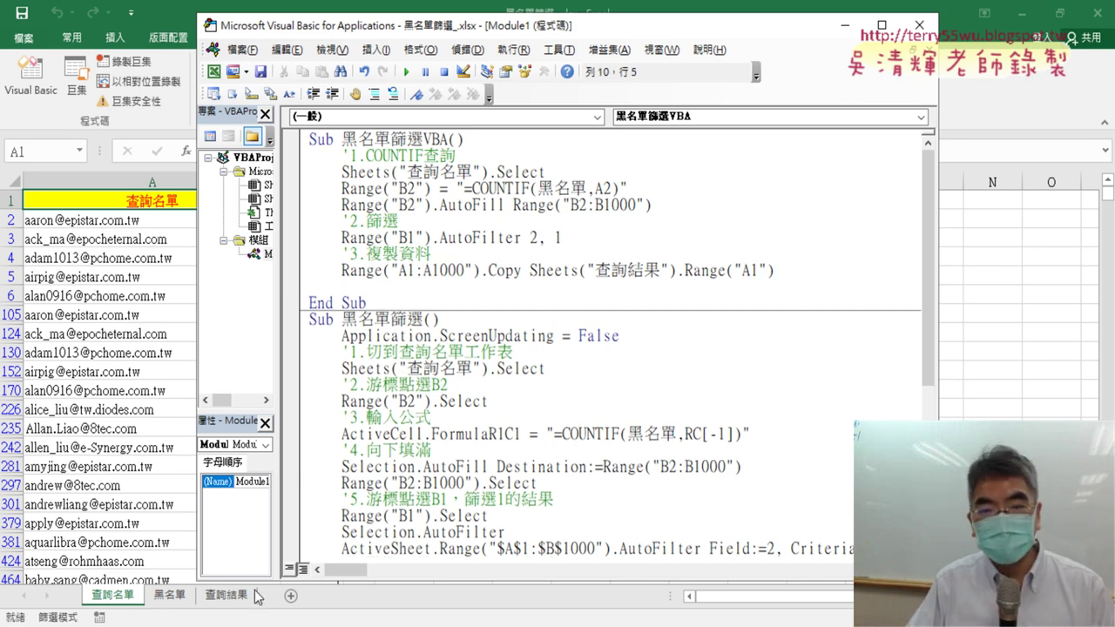
left_click_drag(530, 271, 677, 273)
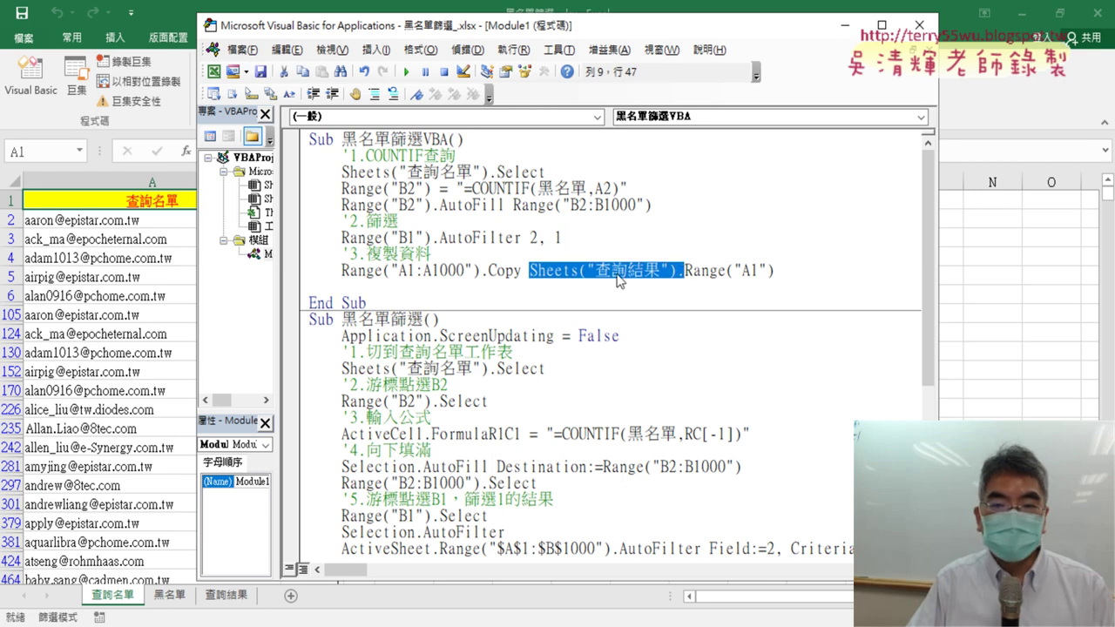
left_click_drag(496, 297, 510, 288)
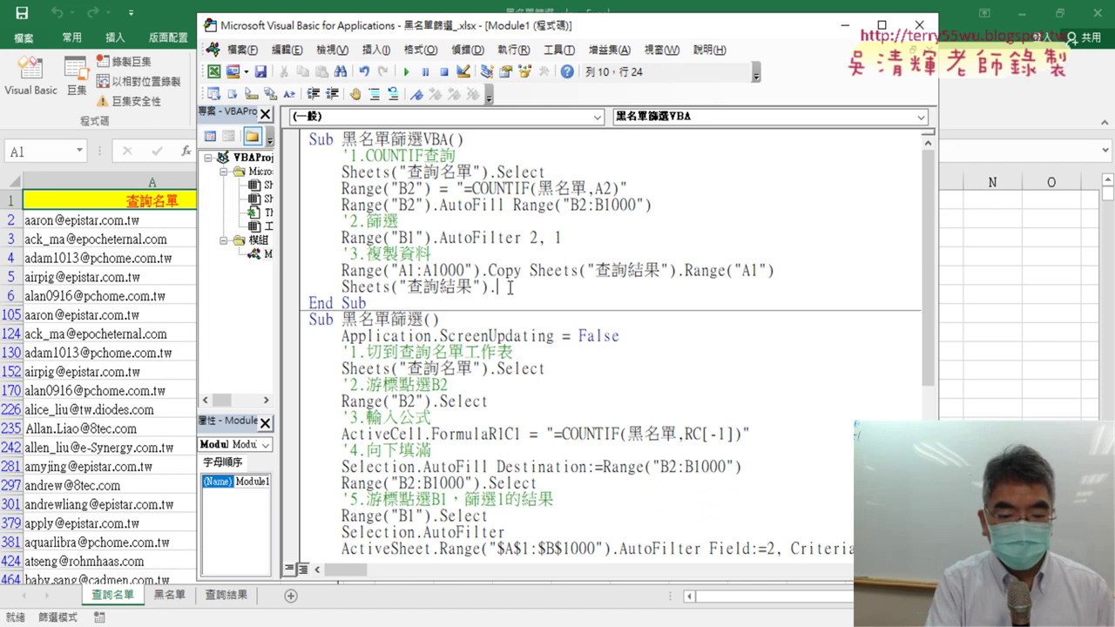
- Finish the new line as Sheets("查詢結果").Select, review the macro body, and show the 查詢結果 sheet
type("sele")
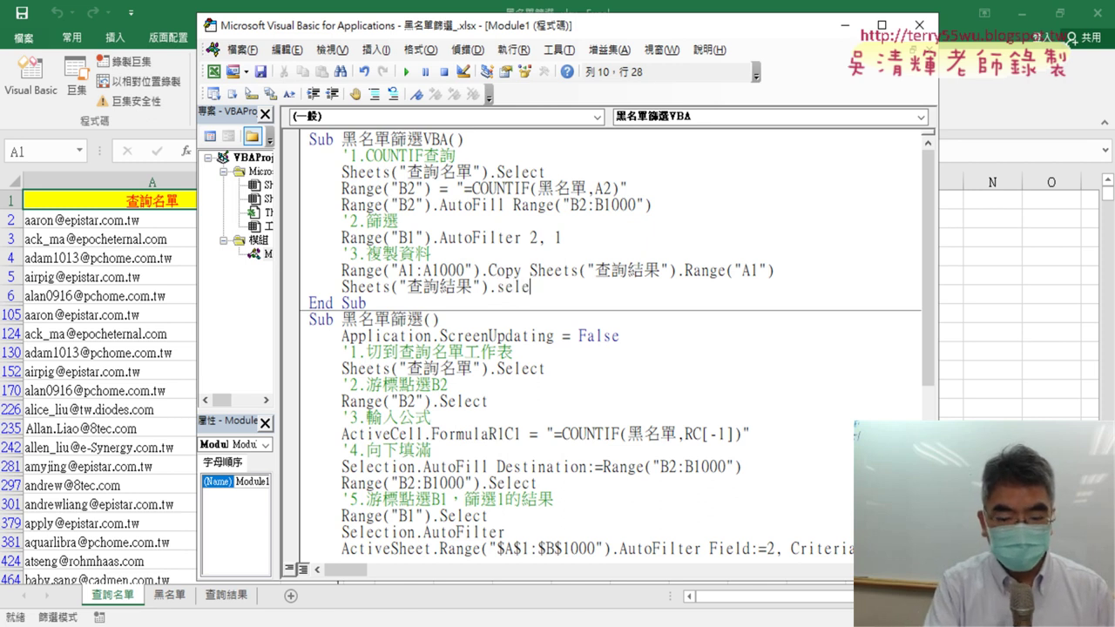
type("ct")
left_click(568, 421)
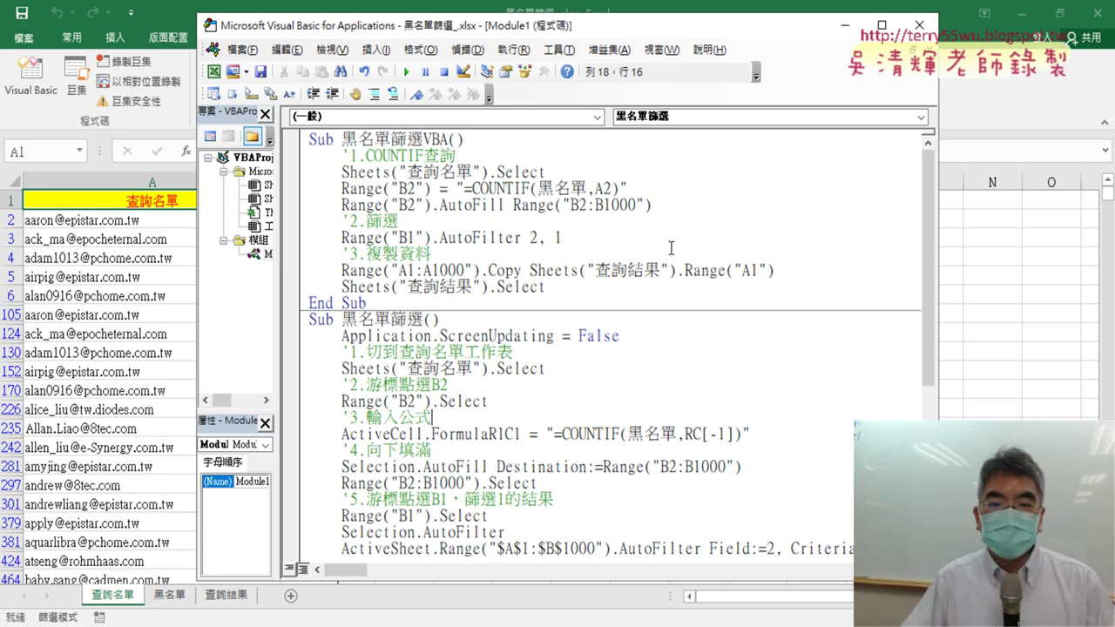
scroll(679, 250, "down", 3)
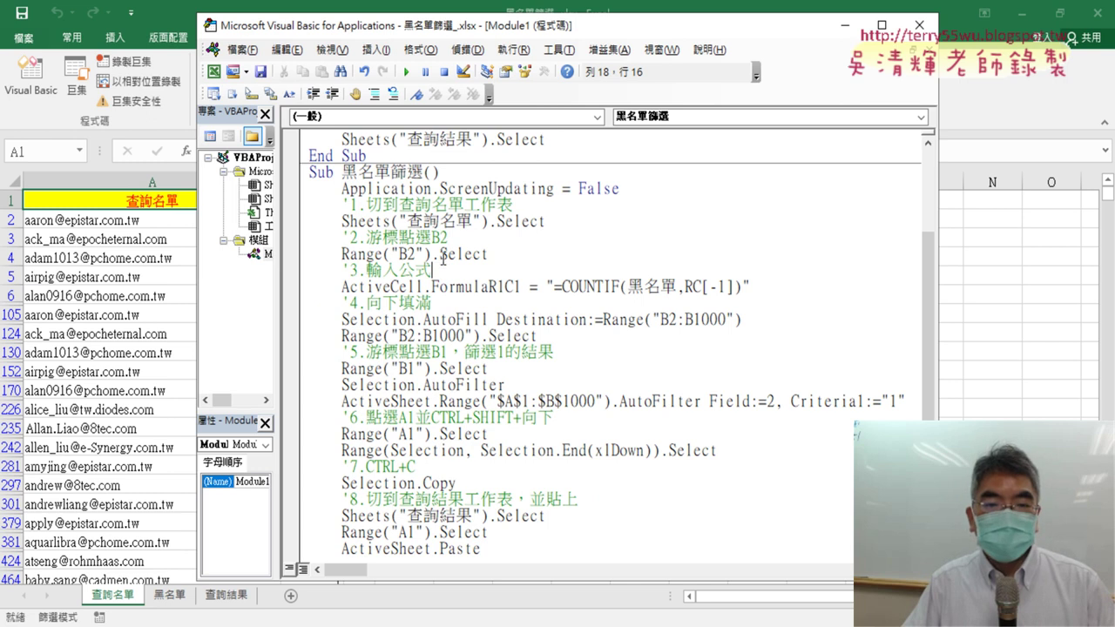
scroll(461, 478, "down", 1)
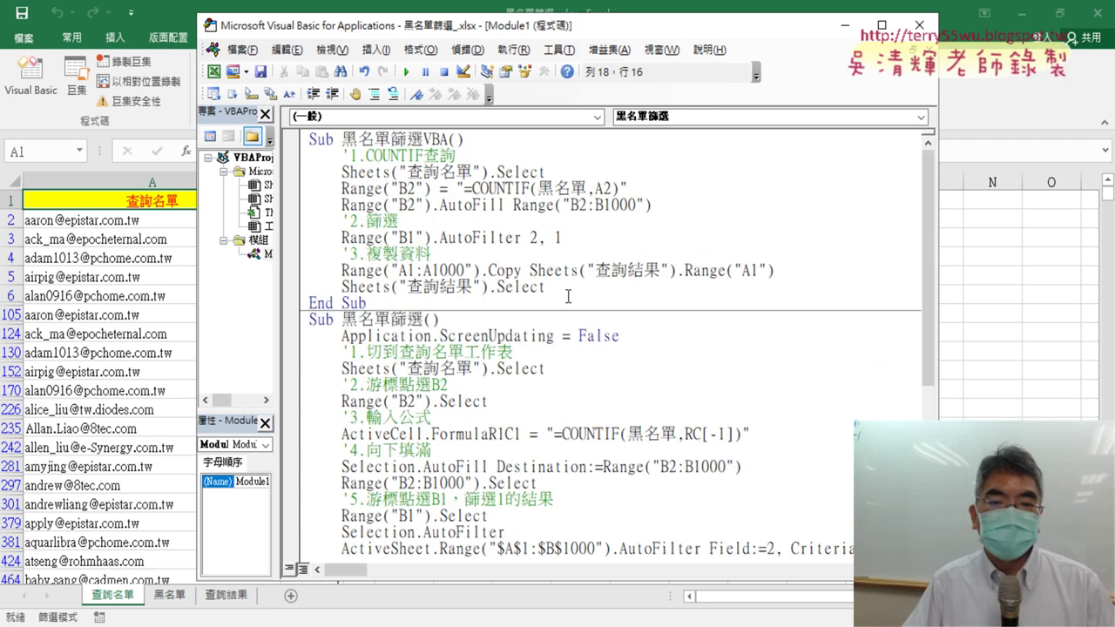
left_click_drag(568, 297, 307, 159)
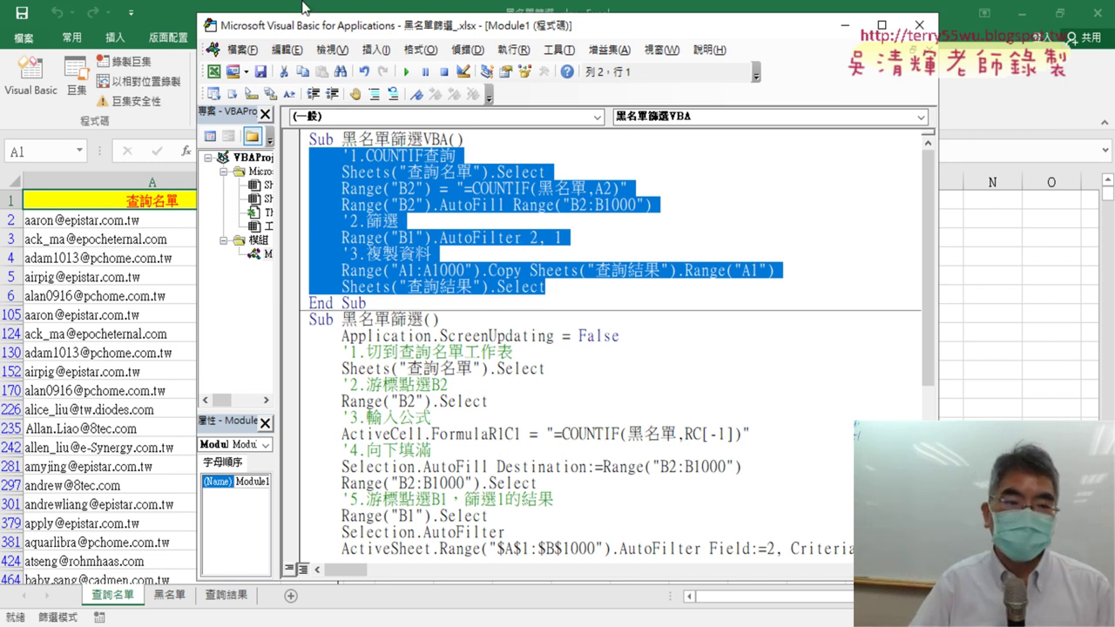
left_click(225, 595)
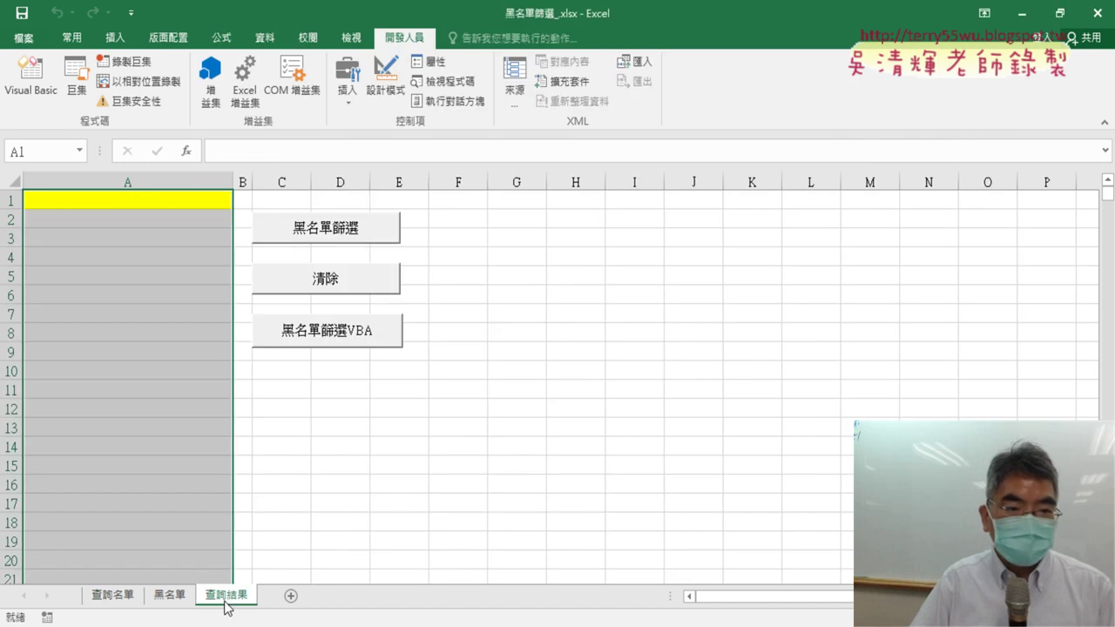
- Check the 查詢名單 and 查詢結果 sheets, then put the caret inside 黑名單篩選VBA in the editor
left_click(112, 595)
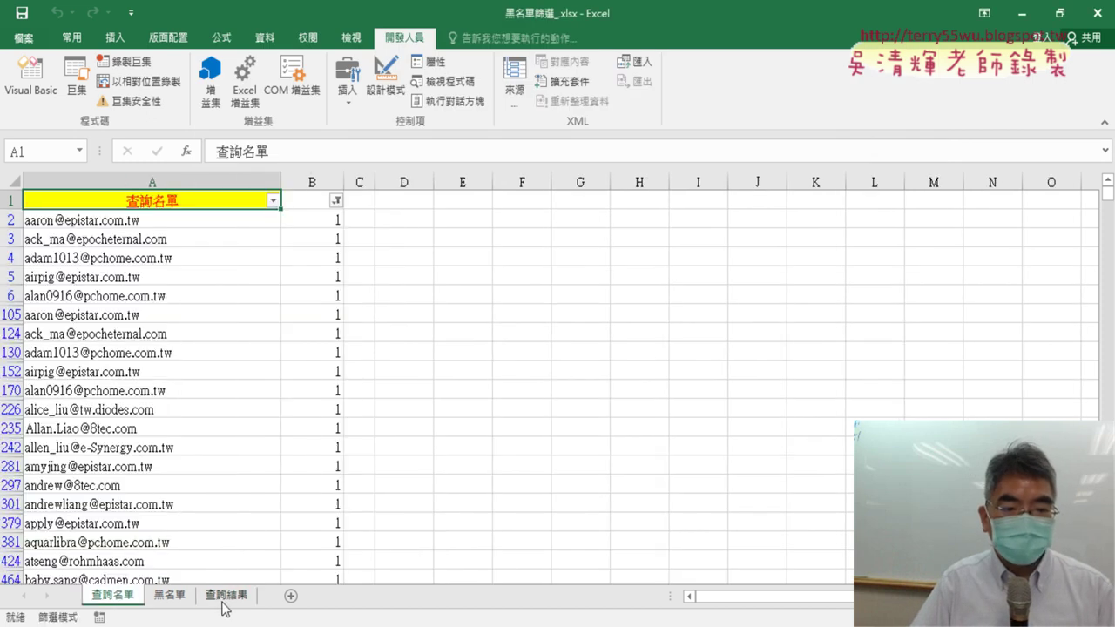
left_click(225, 595)
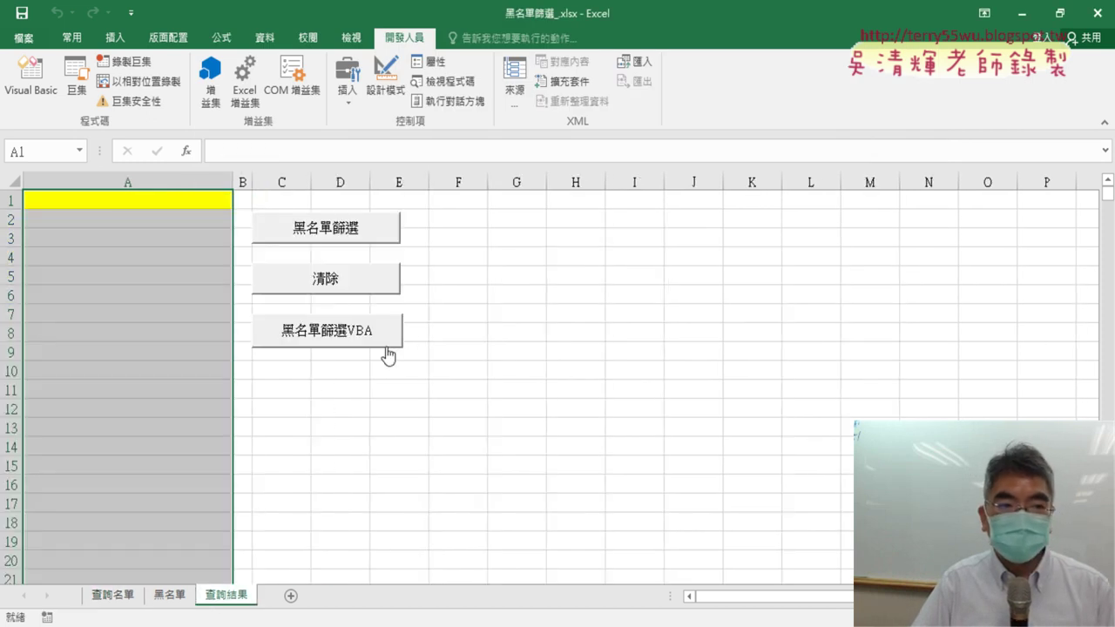
left_click(30, 78)
left_click(564, 228)
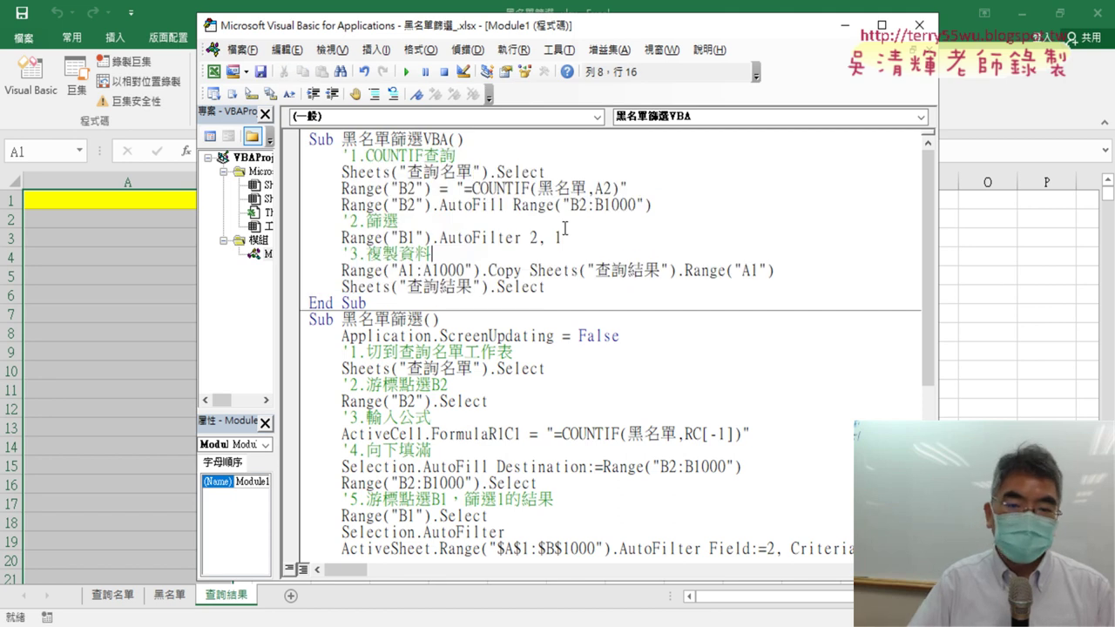
- Step through the macro with F8: COUNTIF, filter, copy to 查詢結果, then select that sheet
key("F8")
key("F8")
key("F8")
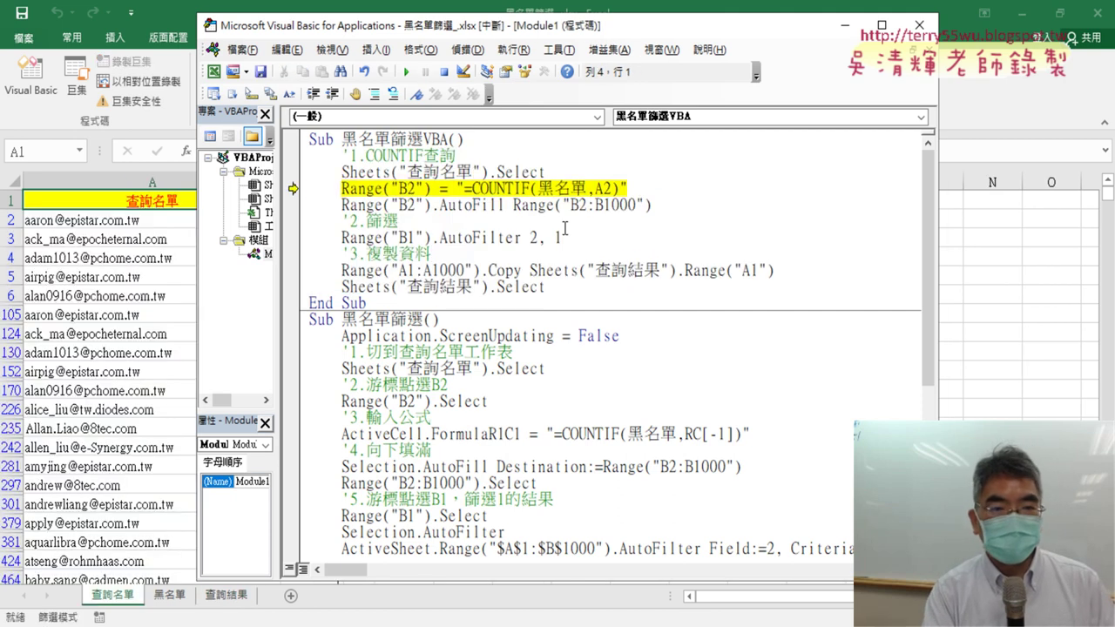
key("F8")
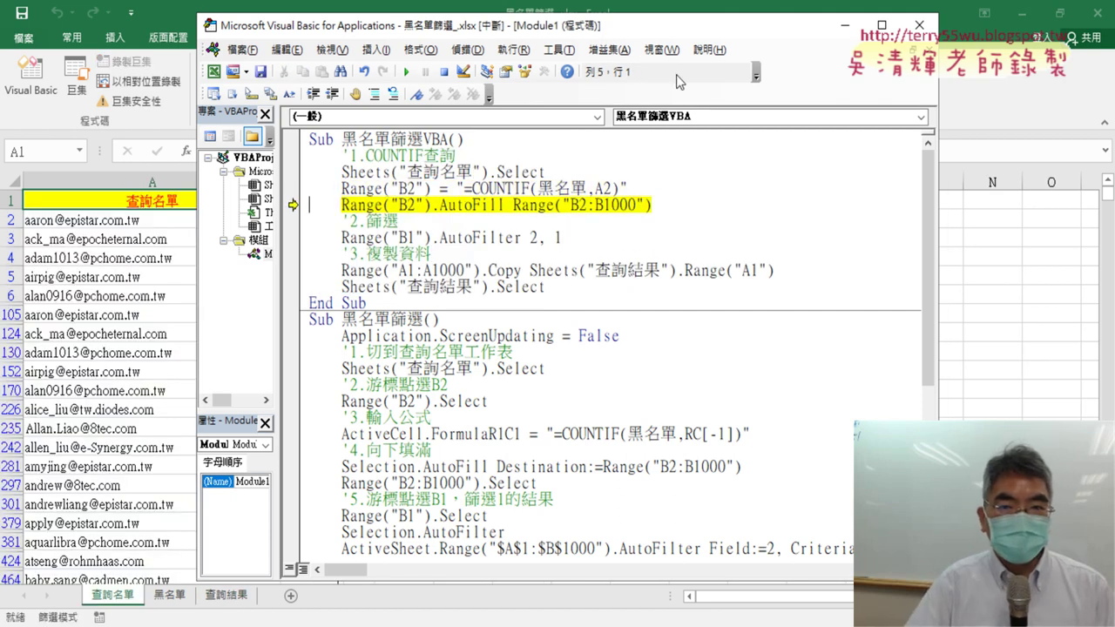
left_click_drag(660, 28, 843, 34)
key("F8")
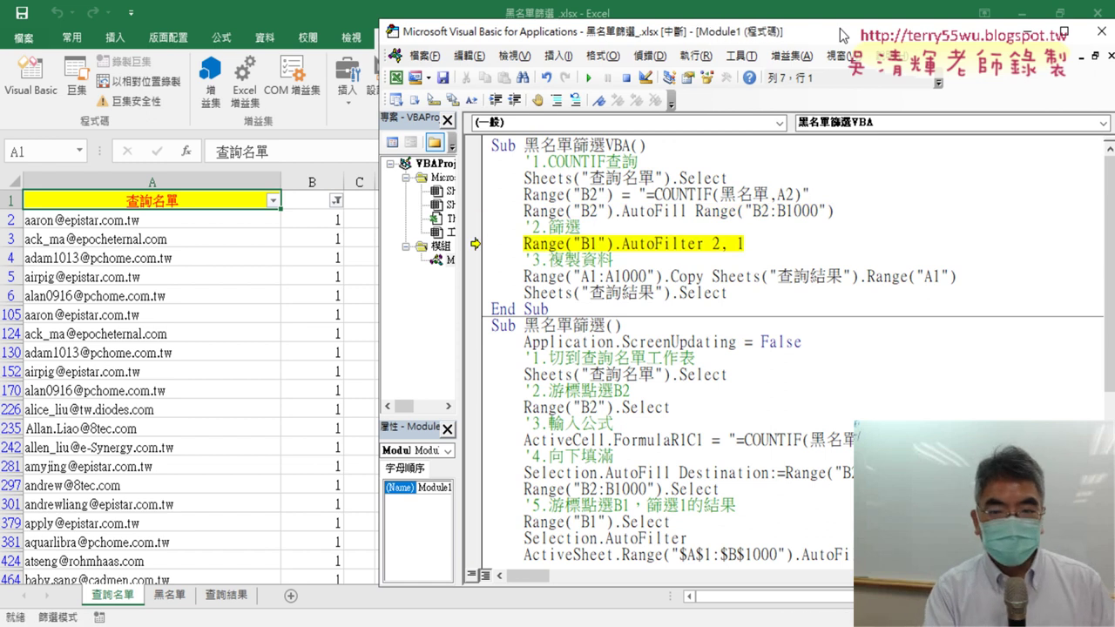
key("F8")
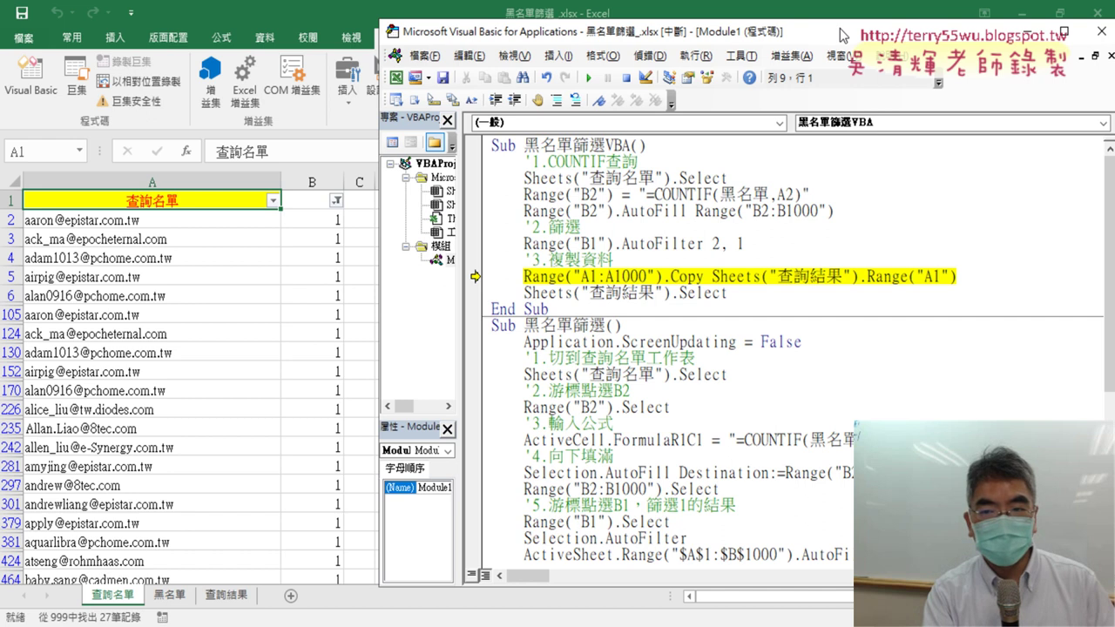
key("F8")
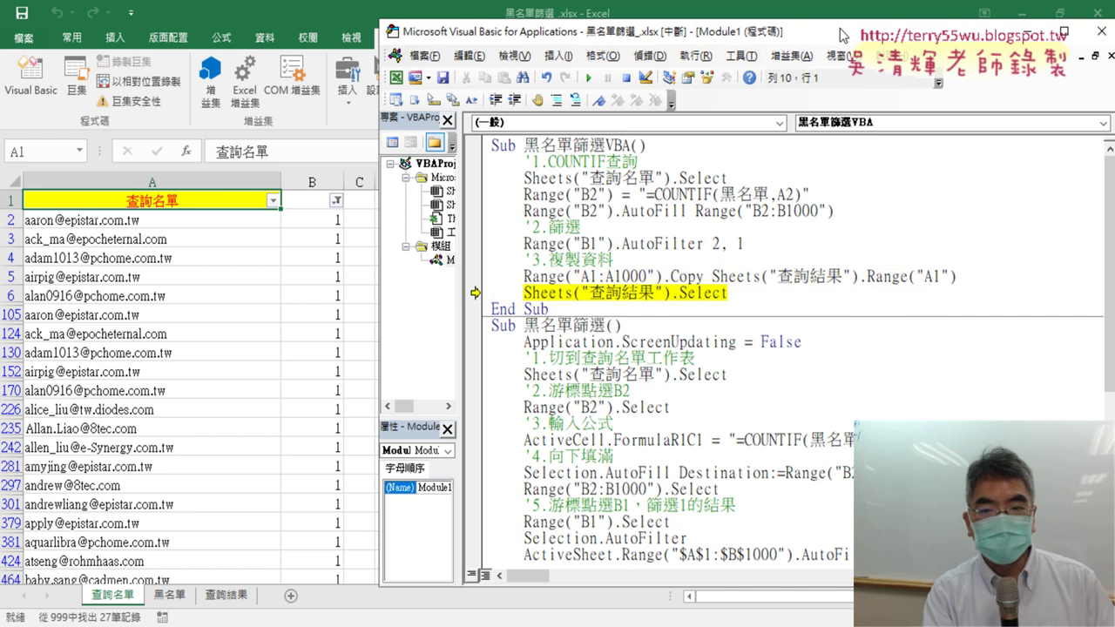
key("F8")
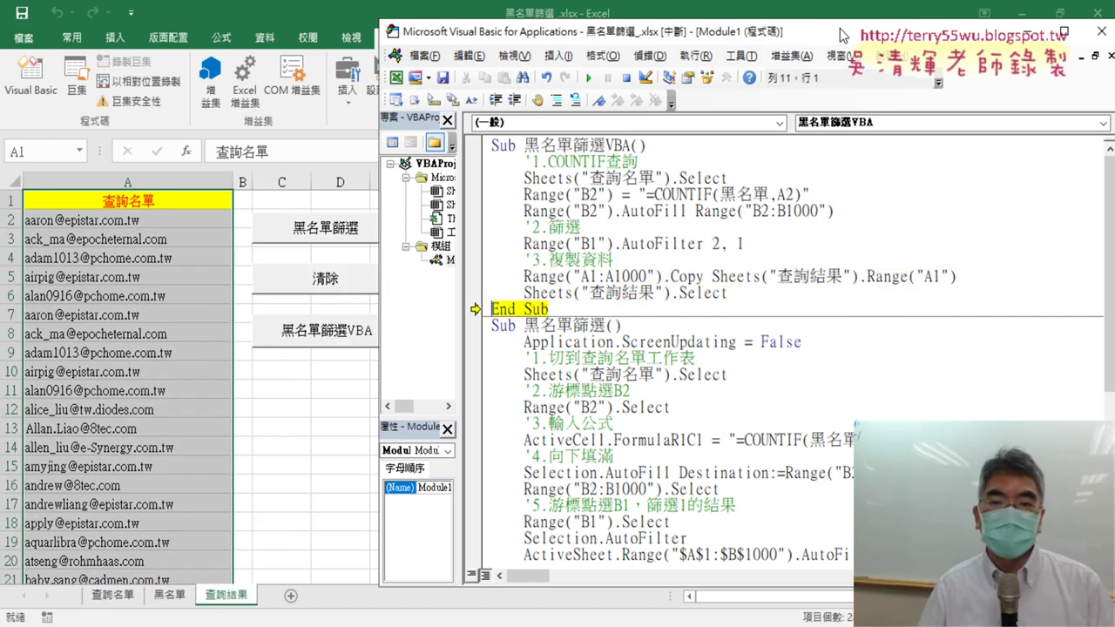
- Stop the step-through run, clear the 查詢結果 results with 清除, and rerun the macro
left_click(588, 78)
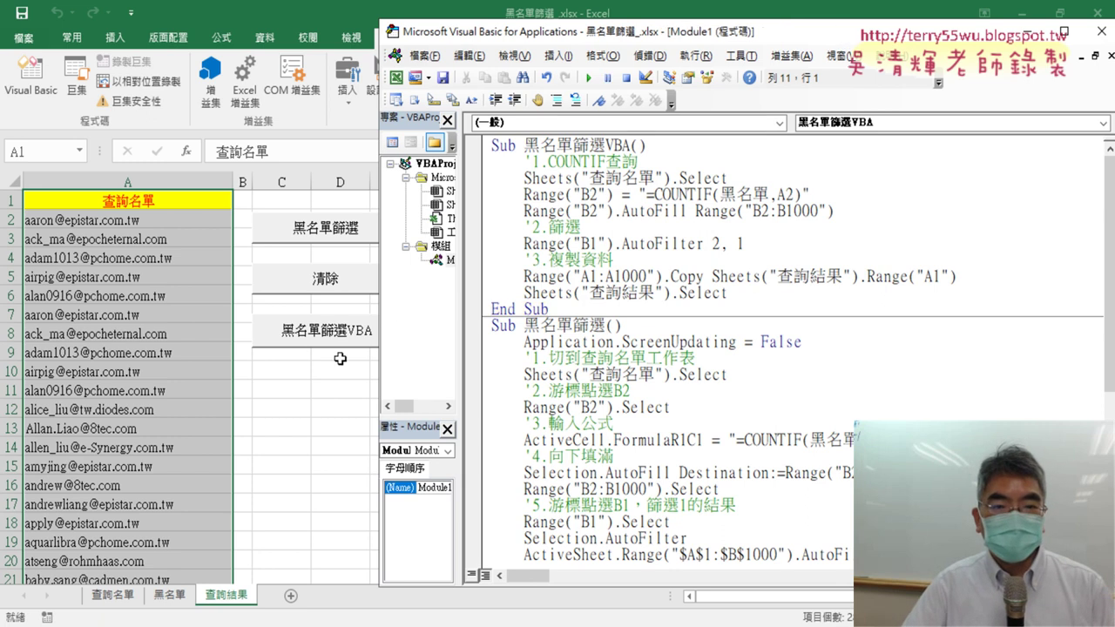
left_click(334, 424)
left_click(347, 293)
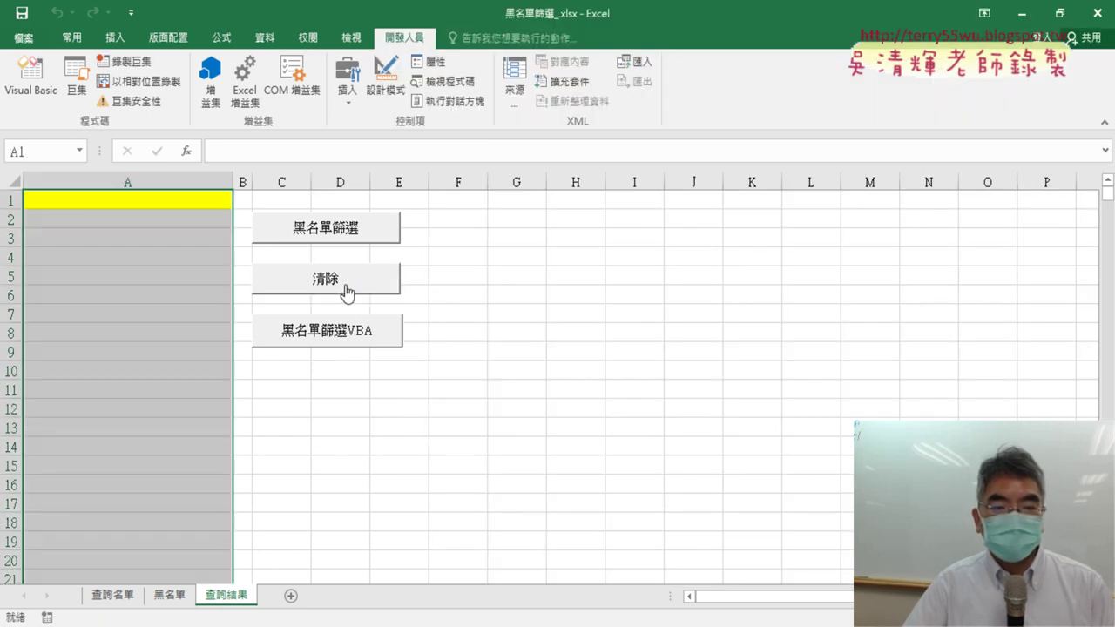
left_click(351, 336)
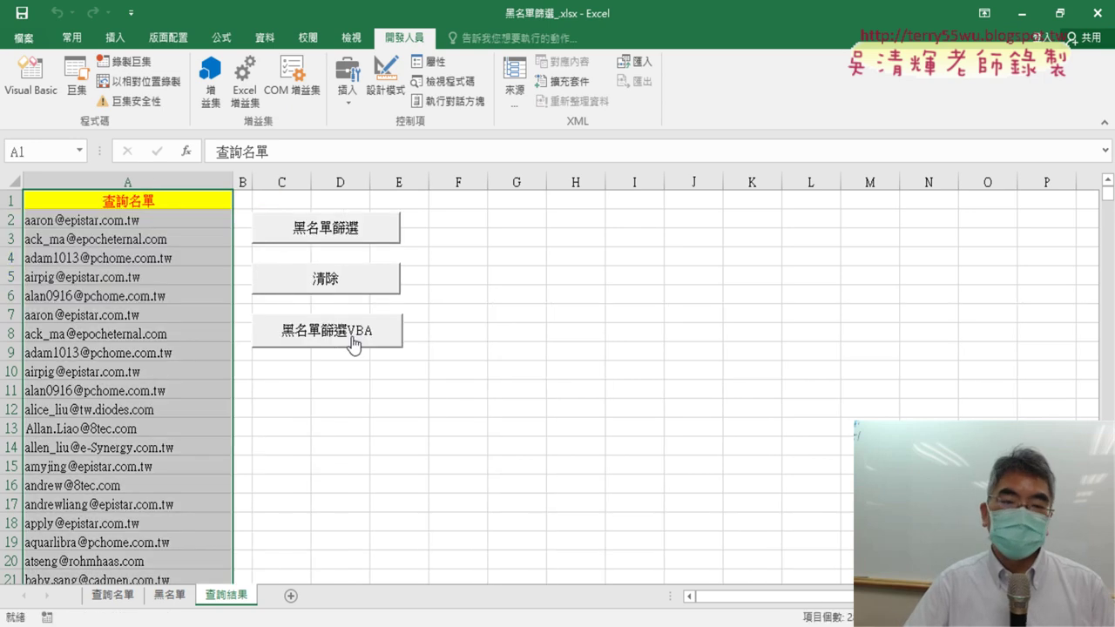
- Clear and rerun the macro once more, clear column A again, and reopen the VBA editor
left_click(321, 283)
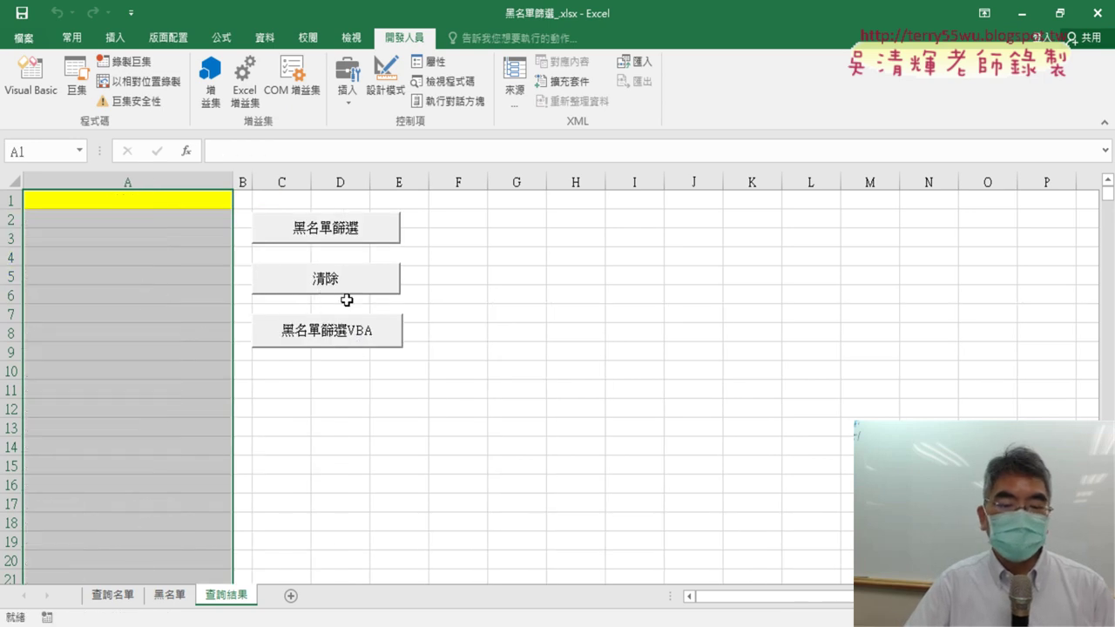
left_click(357, 347)
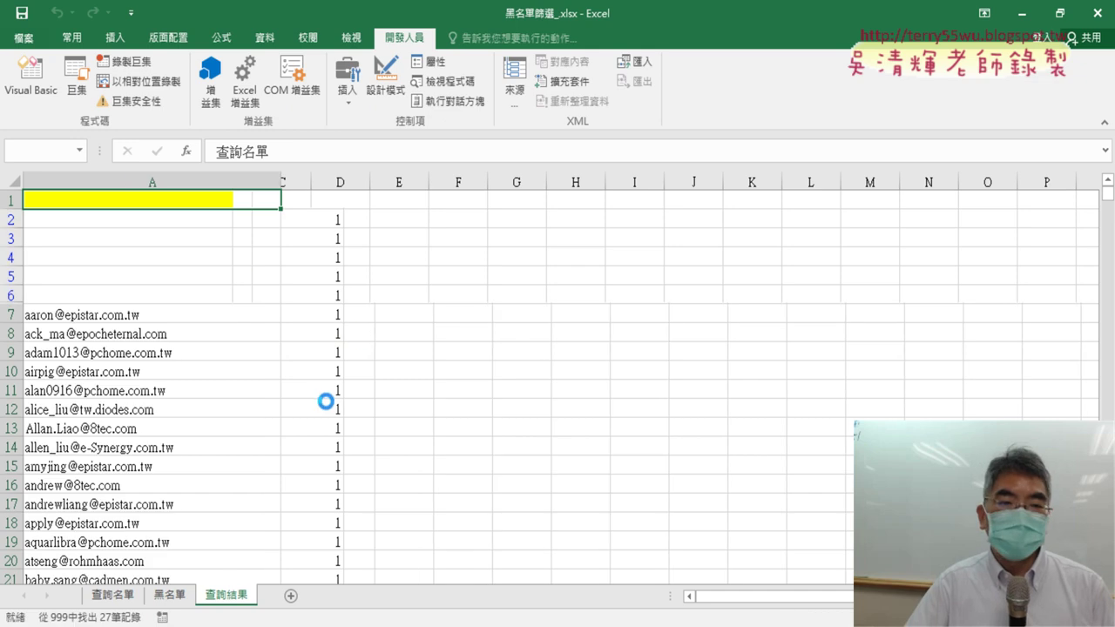
left_click(380, 288)
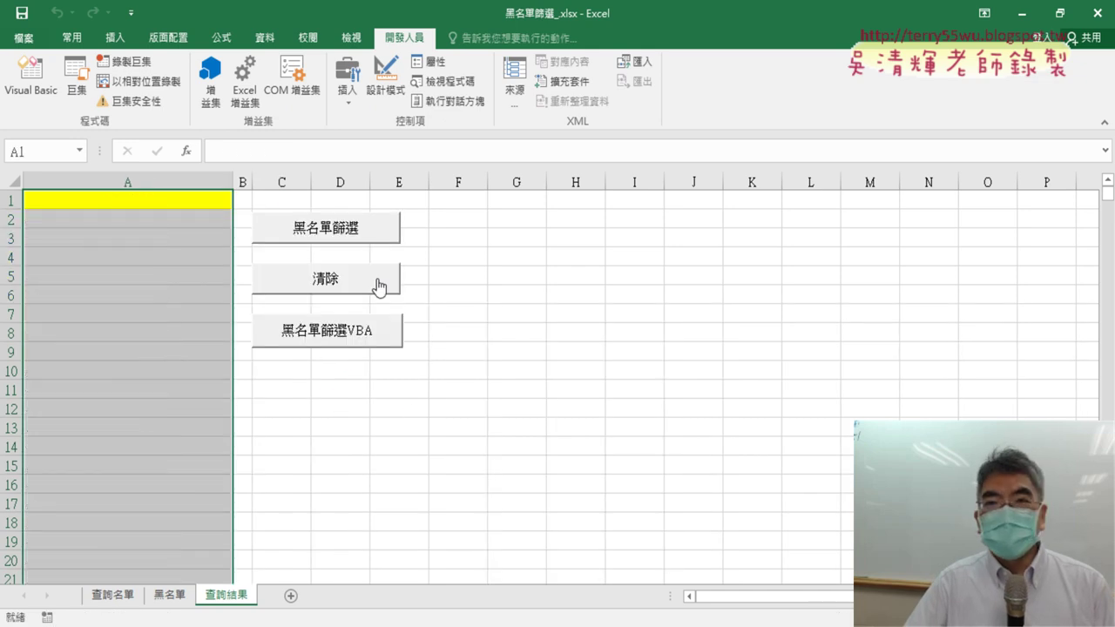
left_click(28, 77)
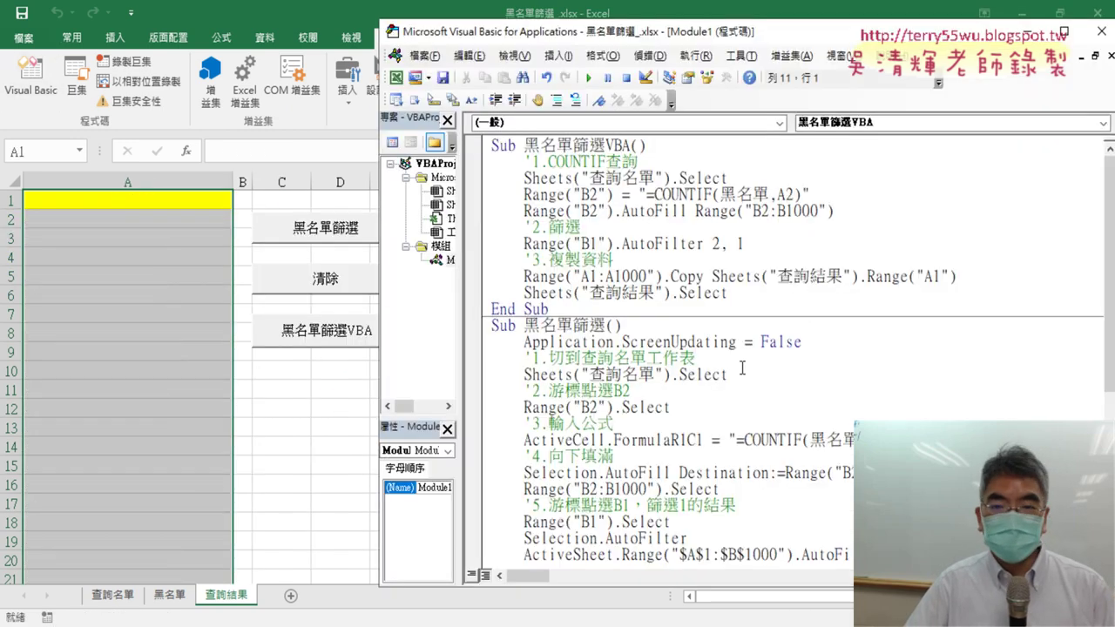
- Copy the Application.ScreenUpdating = False line and paste it directly after Sub 黑名單篩選VBA()
left_click_drag(802, 341, 479, 345)
key("ctrl+c")
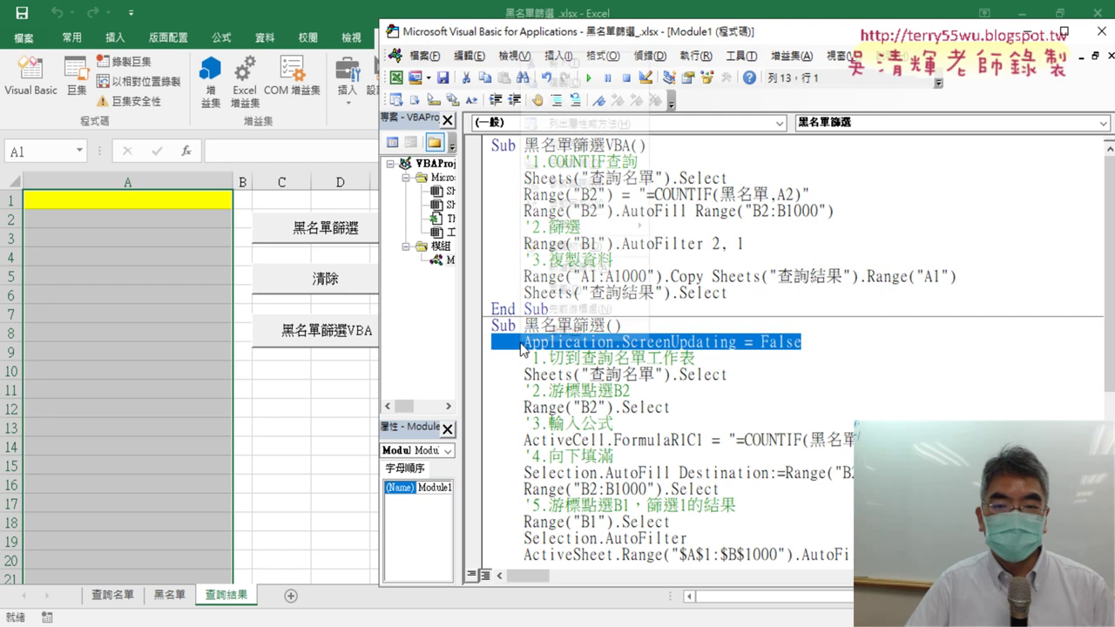
right_click(523, 350)
left_click(627, 82)
left_click(662, 151)
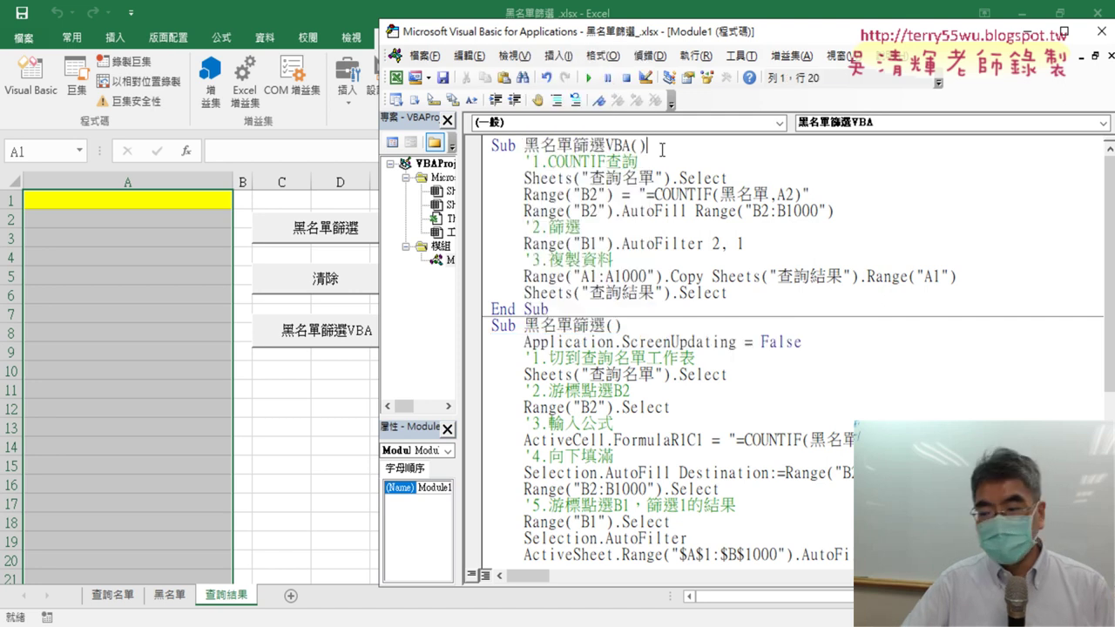
key("Return")
key("ctrl+v")
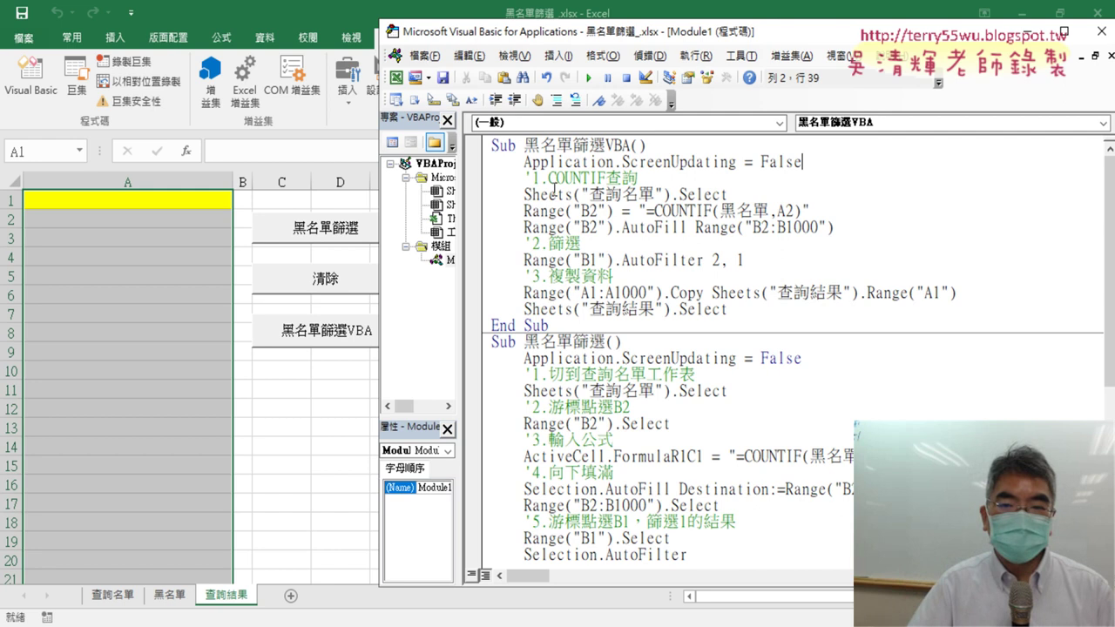
left_click_drag(796, 164, 539, 162)
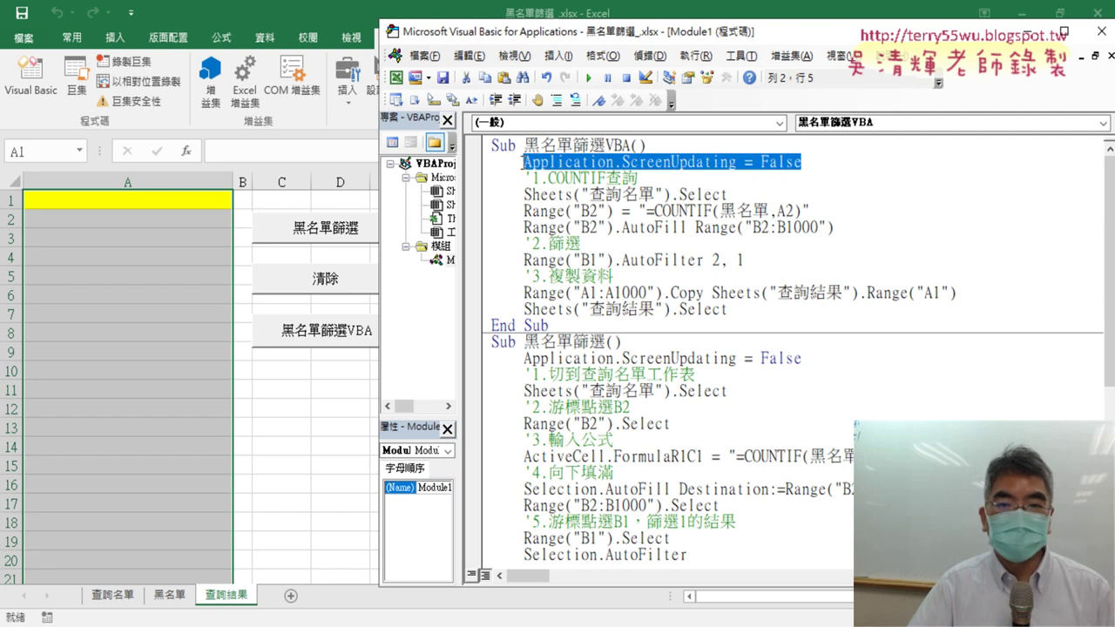
left_click(325, 419)
- Run the macro, clear column A with 清除, and run 黑名單篩選VBA again to refill 查詢結果
left_click(341, 330)
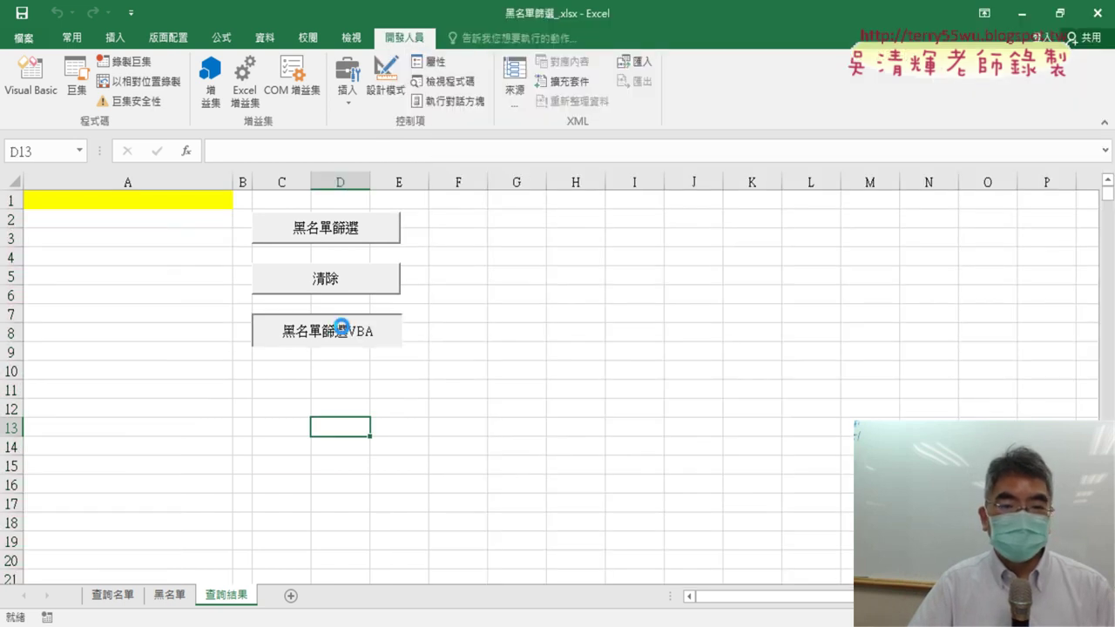
left_click(354, 282)
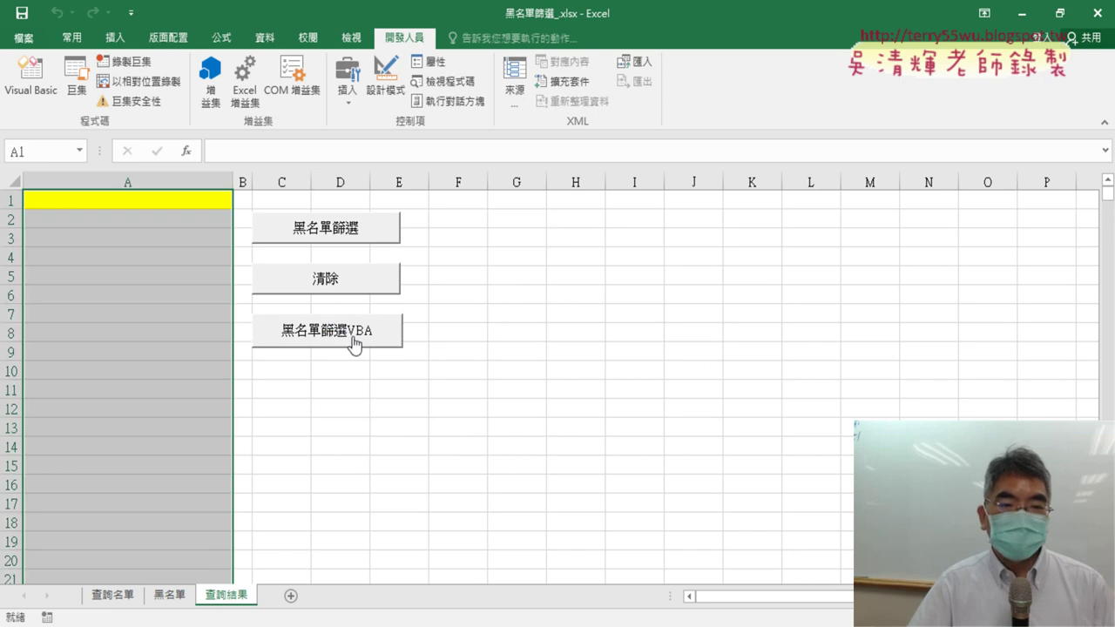
left_click(353, 338)
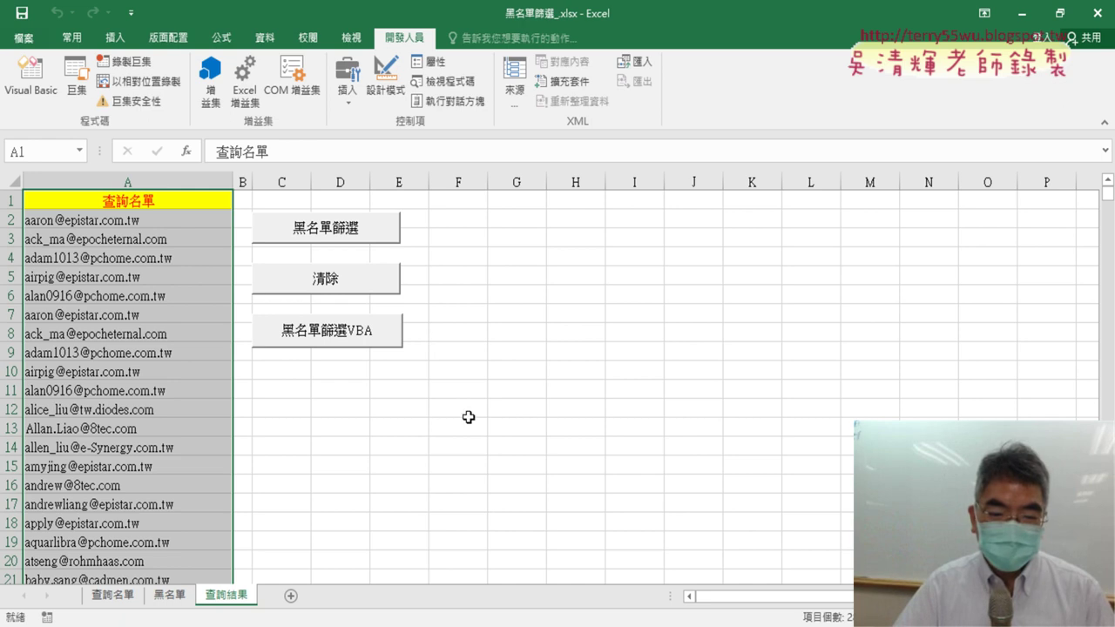
- In ChatGPT's 測量VBA chat, highlight the question on timing VBA and the recommended Timer function
key("alt+Tab")
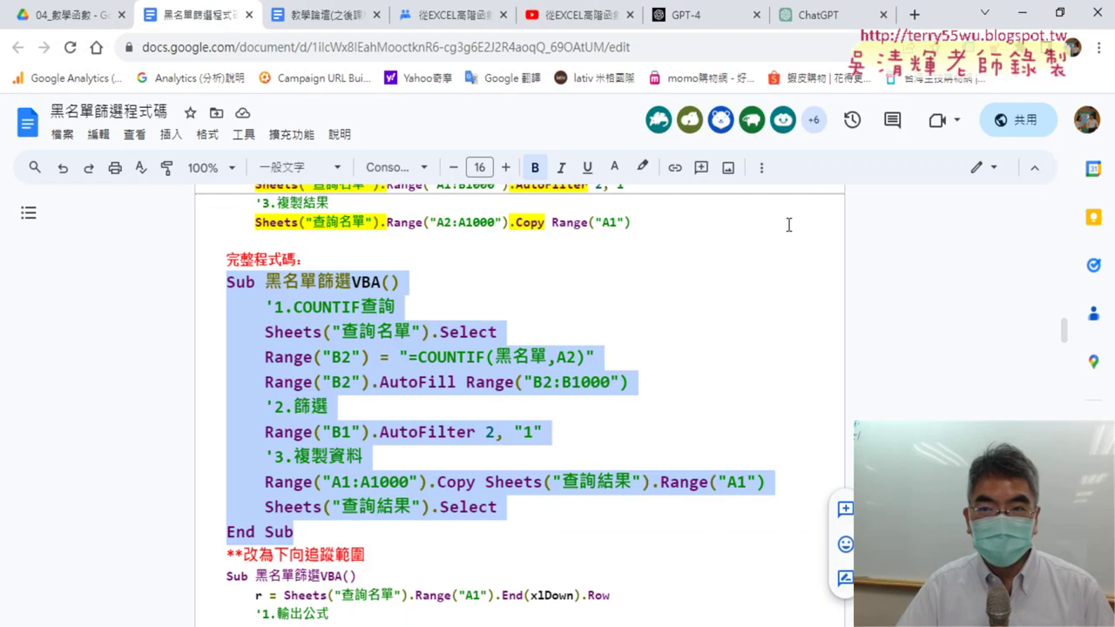
left_click(819, 15)
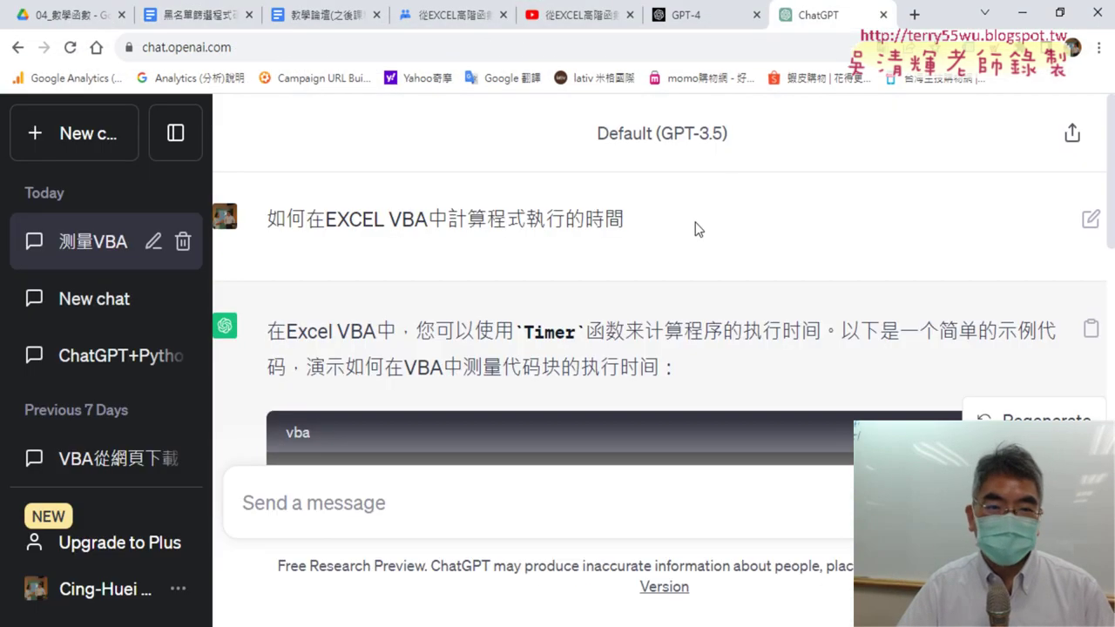
left_click_drag(263, 220, 635, 229)
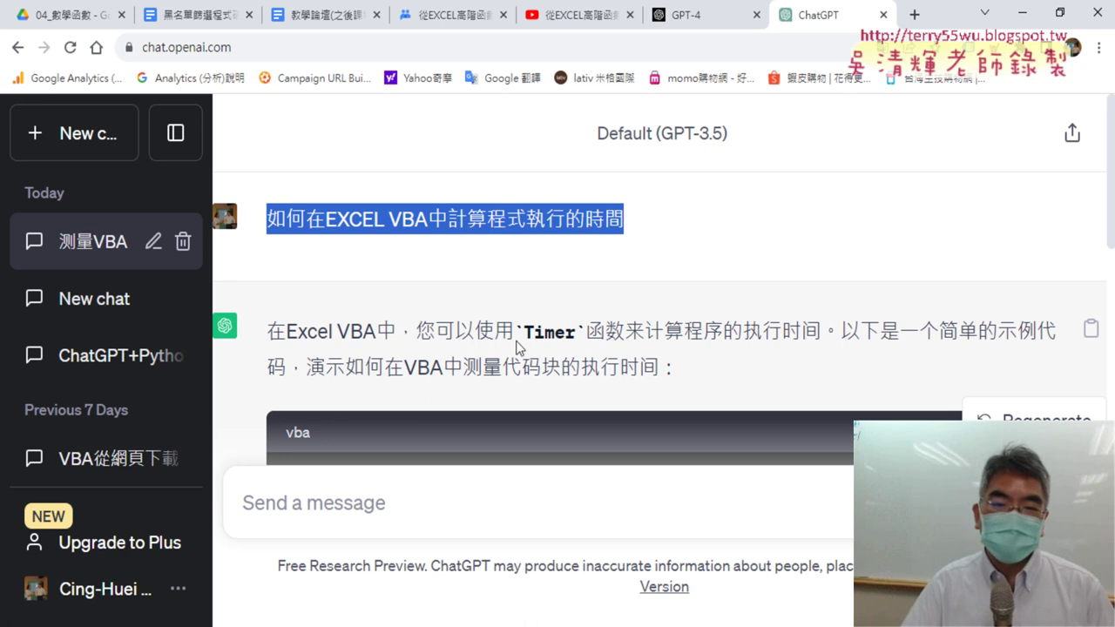
left_click_drag(527, 331, 572, 332)
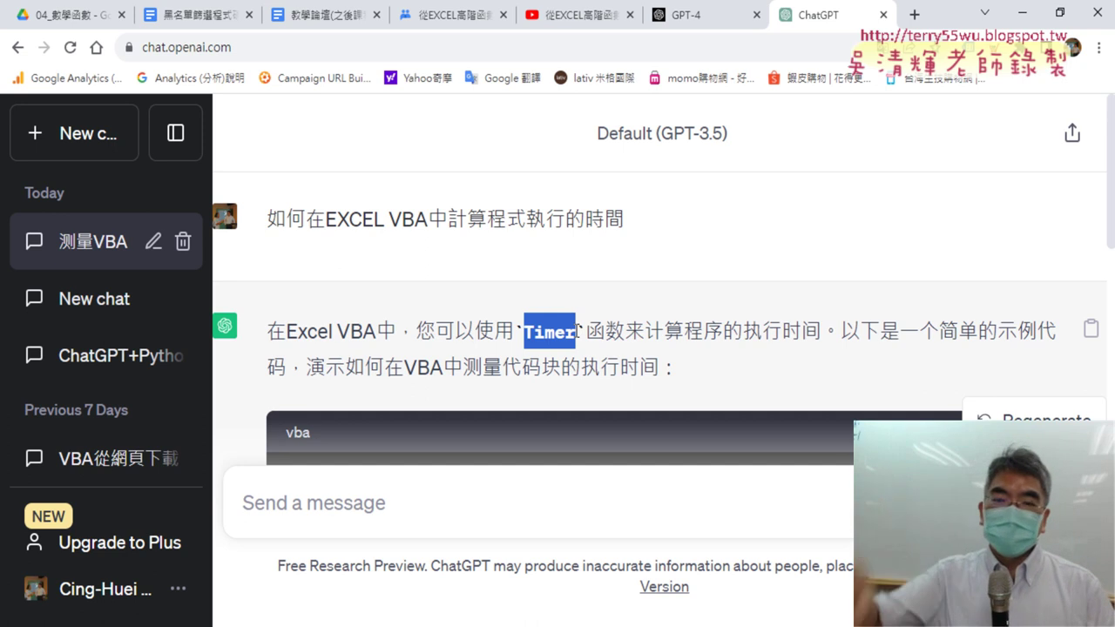
scroll(590, 350, "down", 3)
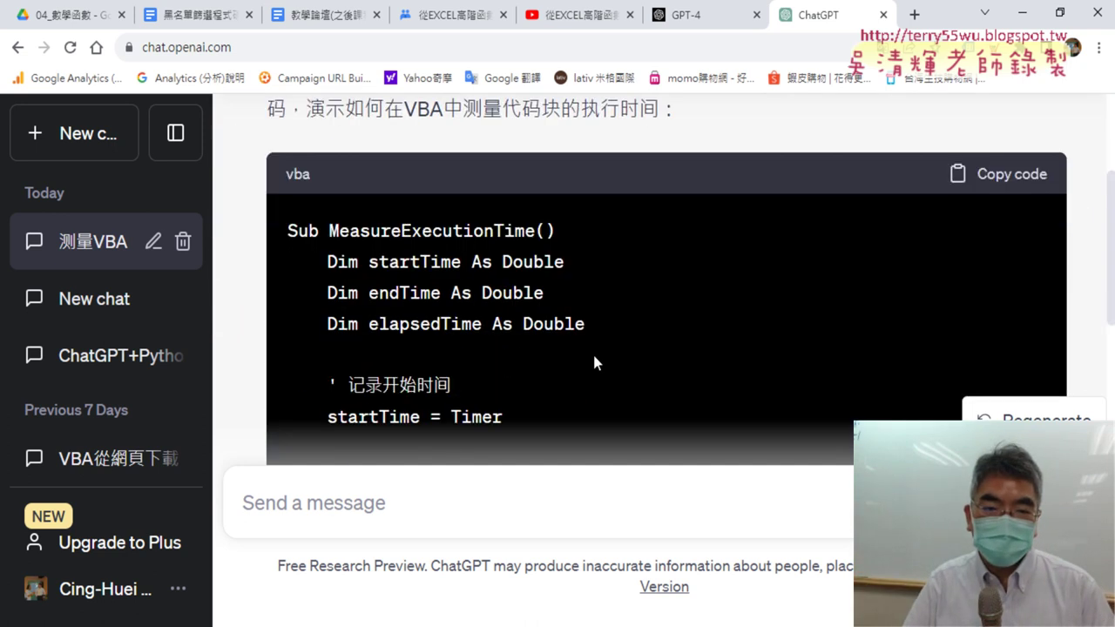
scroll(594, 356, "down", 1)
left_click_drag(504, 331, 425, 338)
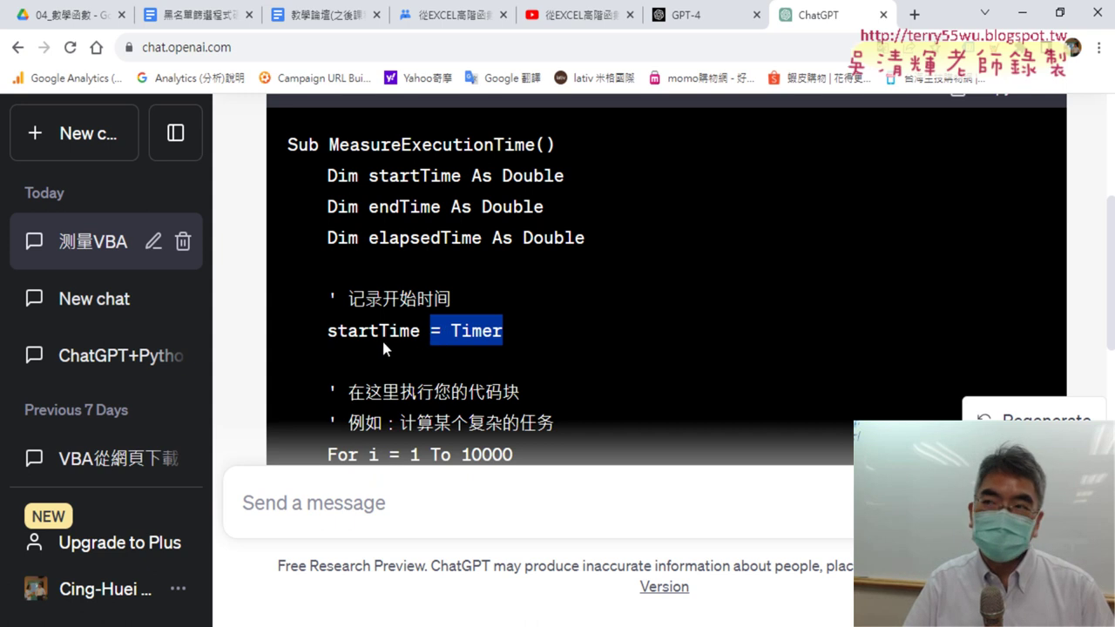
scroll(472, 349, "down", 3)
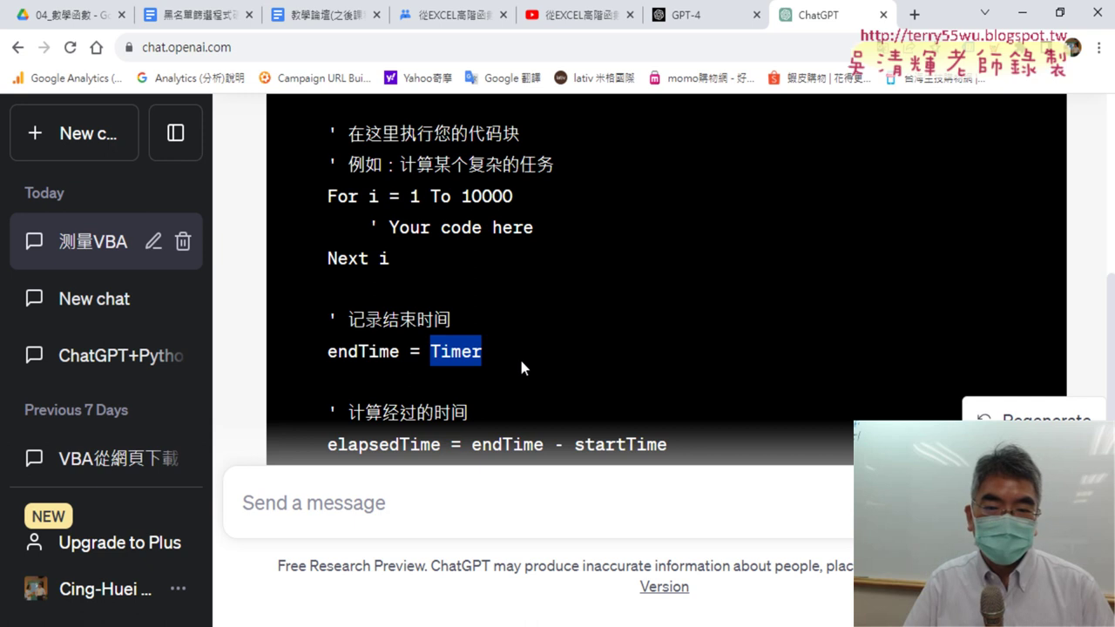
scroll(521, 361, "down", 2)
left_click(681, 273)
left_click_drag(681, 272, 475, 277)
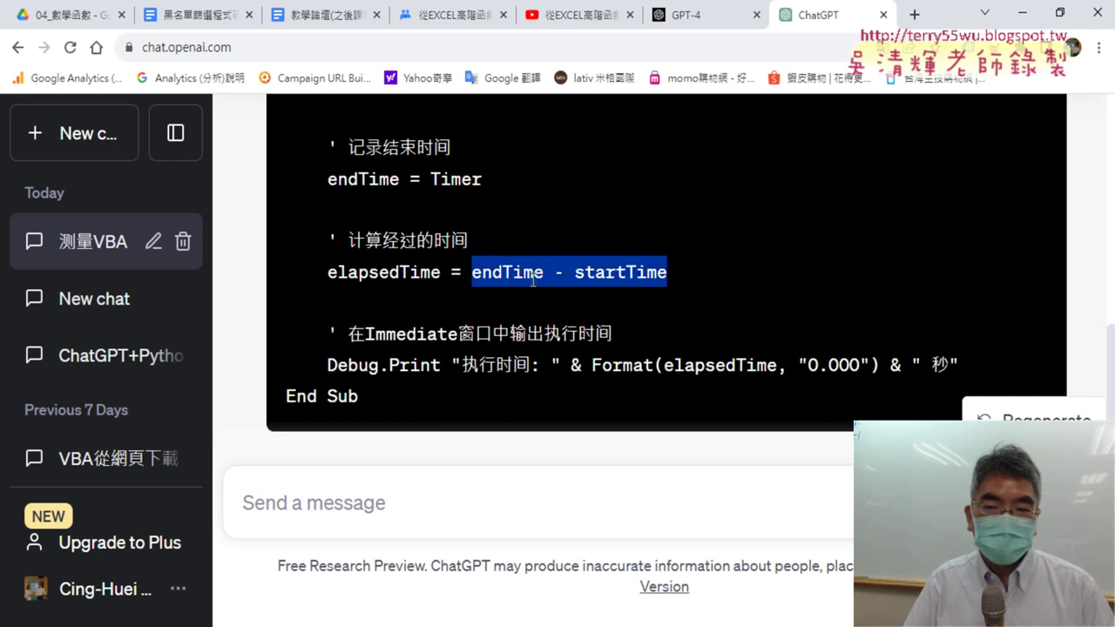
left_click_drag(329, 273, 429, 273)
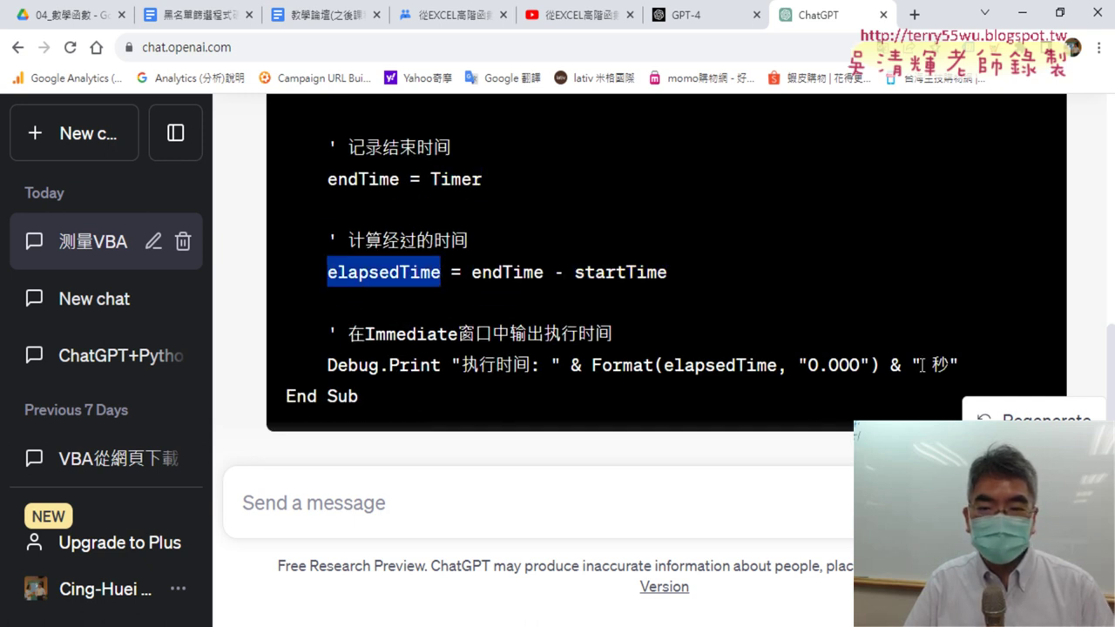
left_click_drag(960, 364, 587, 365)
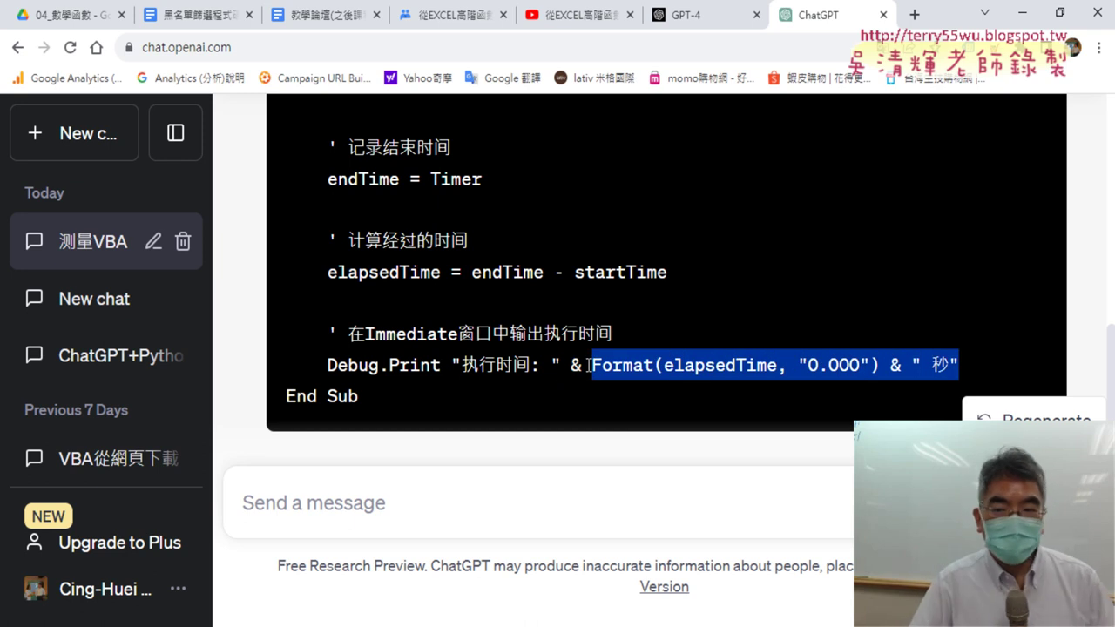
left_click(691, 357)
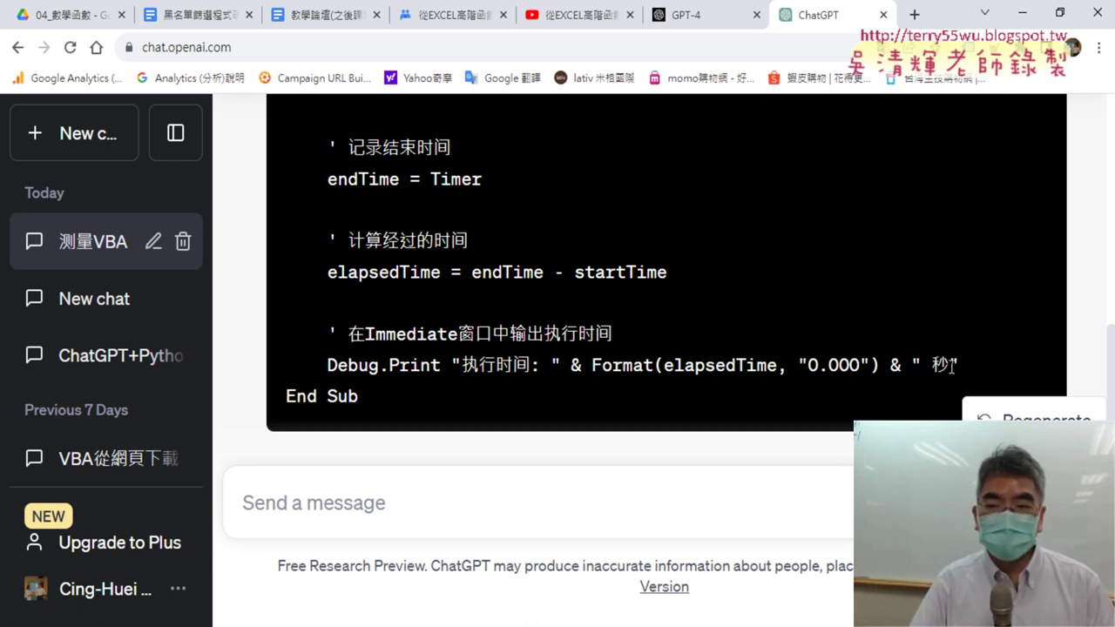
left_click_drag(952, 367, 929, 365)
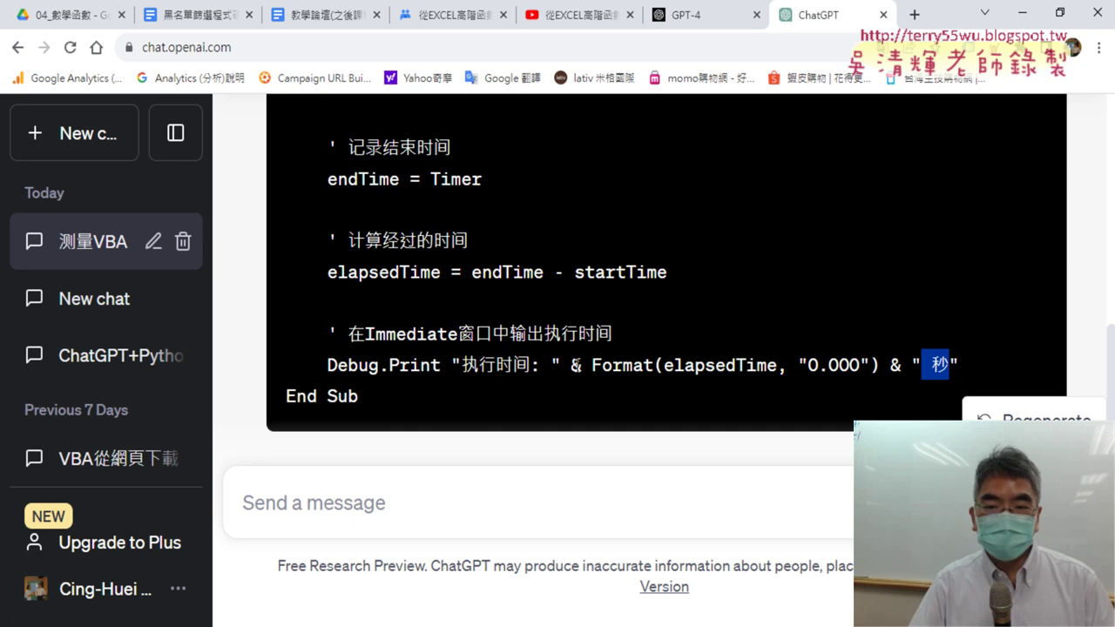
left_click_drag(594, 365, 869, 365)
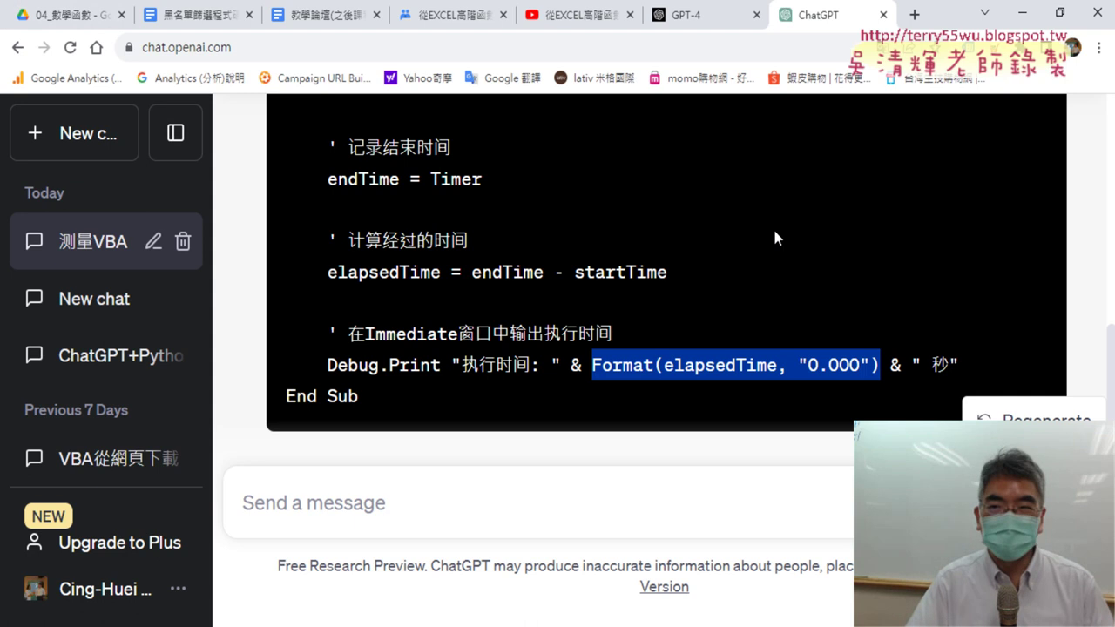
- Highlight the startTime = Timer line in ChatGPT's 測量VBA sample macro
scroll(777, 202, "up", 2)
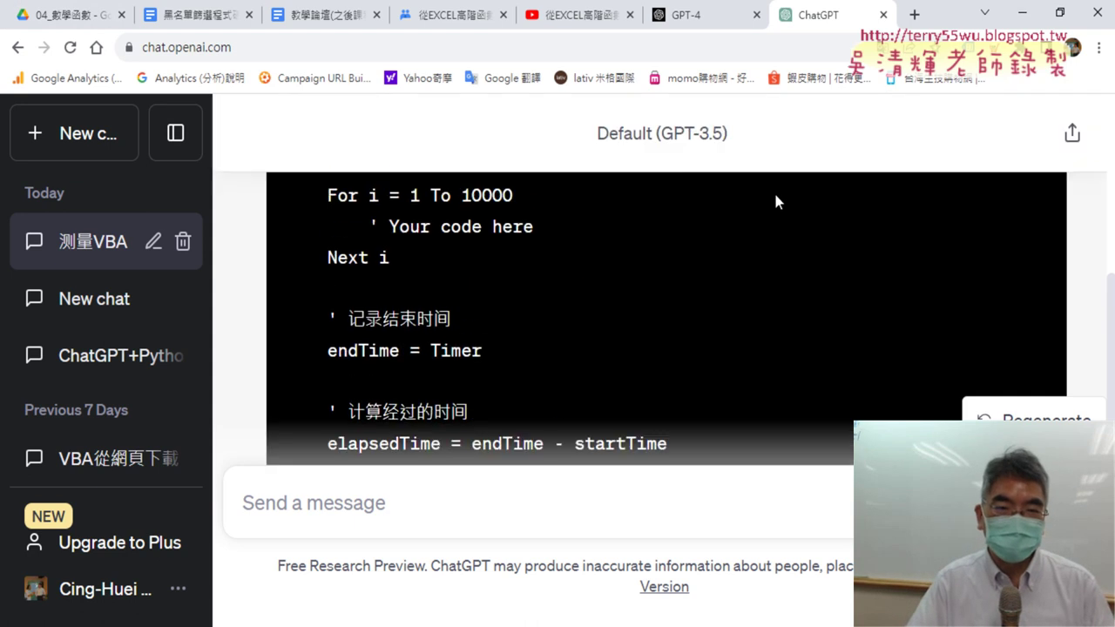
scroll(778, 201, "up", 1)
scroll(778, 201, "up", 1)
scroll(777, 201, "up", 2)
scroll(509, 240, "down", 2)
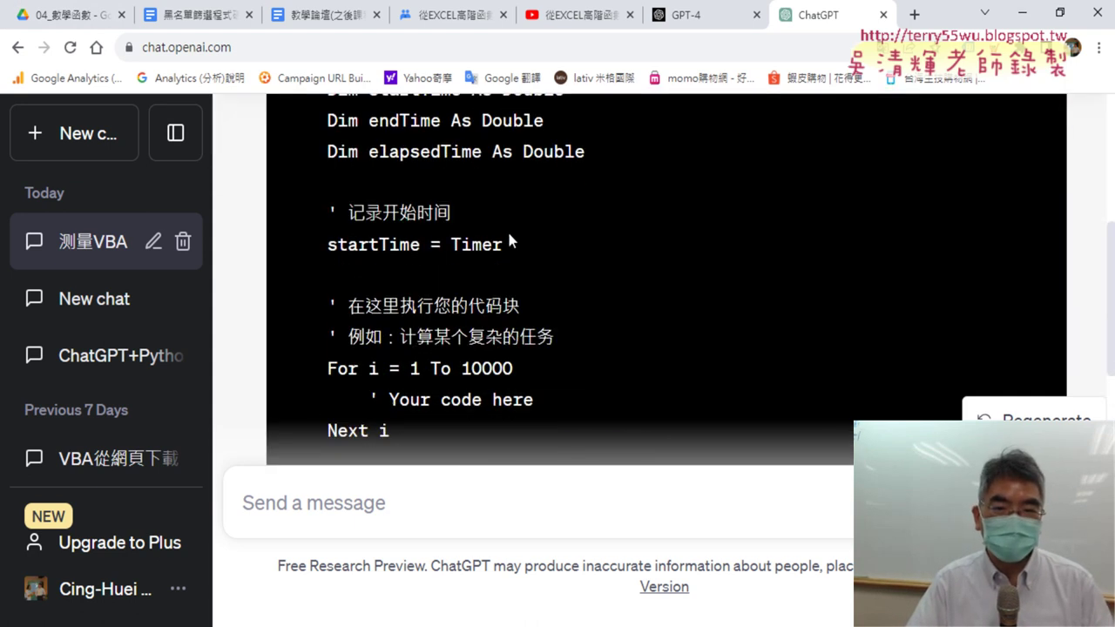
left_click_drag(496, 245, 328, 244)
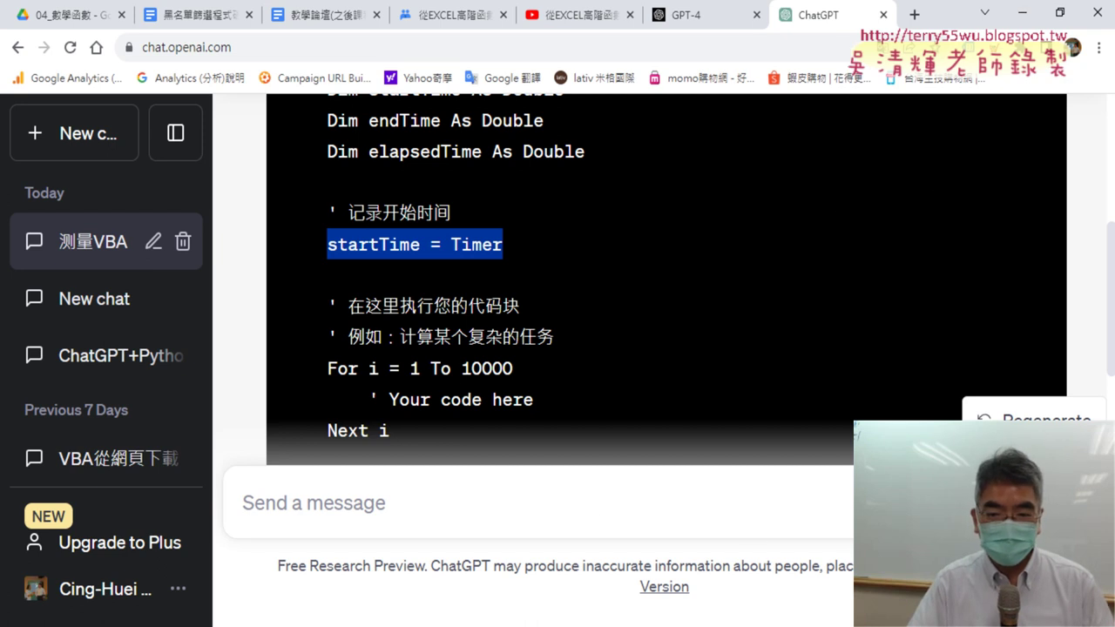
- Stop the broadcast in EVO Class Management and minimize it to reveal the ChatGPT chat
left_click(792, 575)
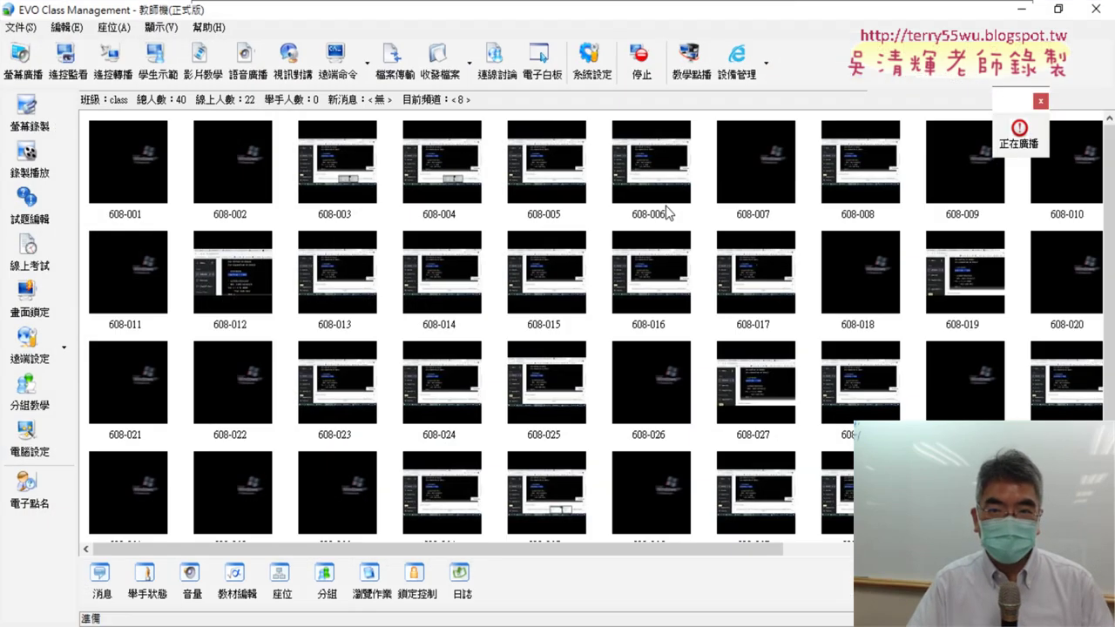
left_click(641, 60)
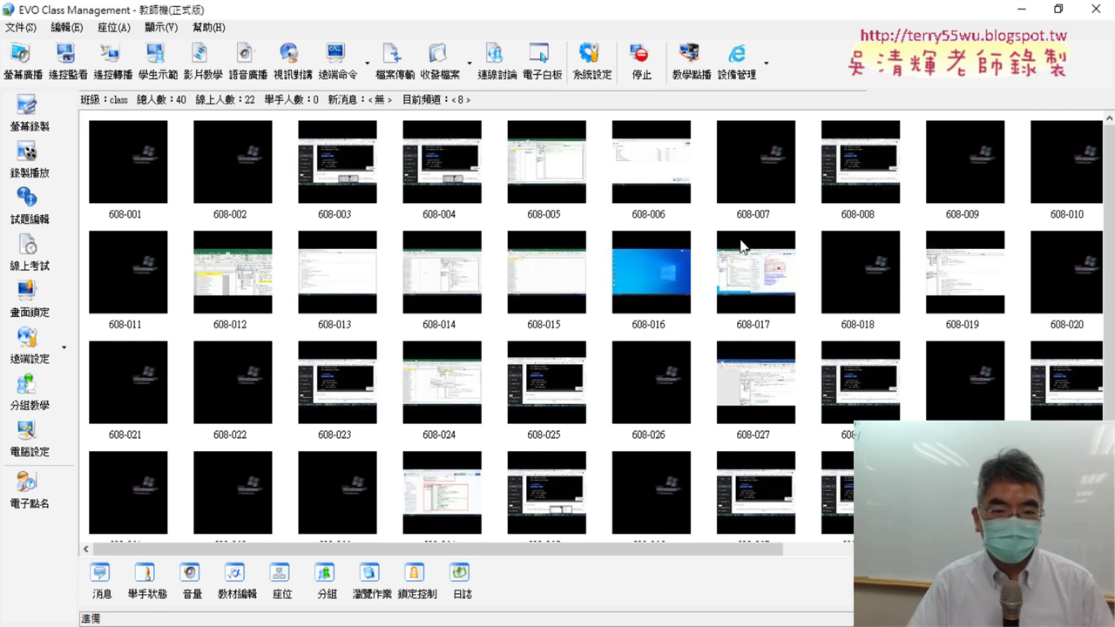
left_click(1022, 10)
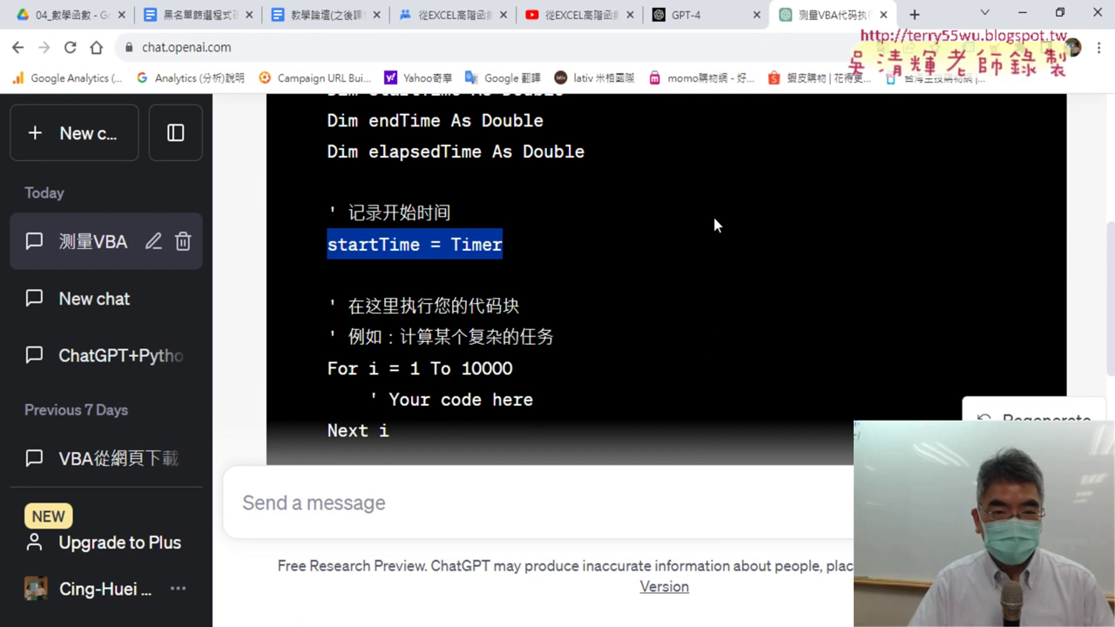
scroll(713, 219, "up", 1)
scroll(714, 219, "up", 2)
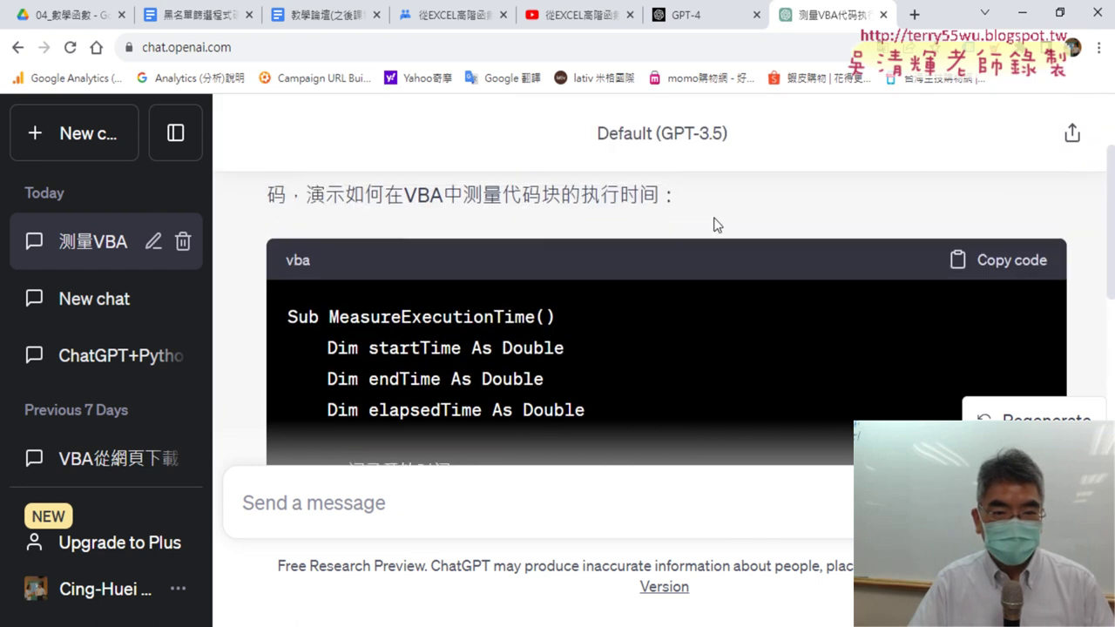
scroll(715, 225, "down", 2)
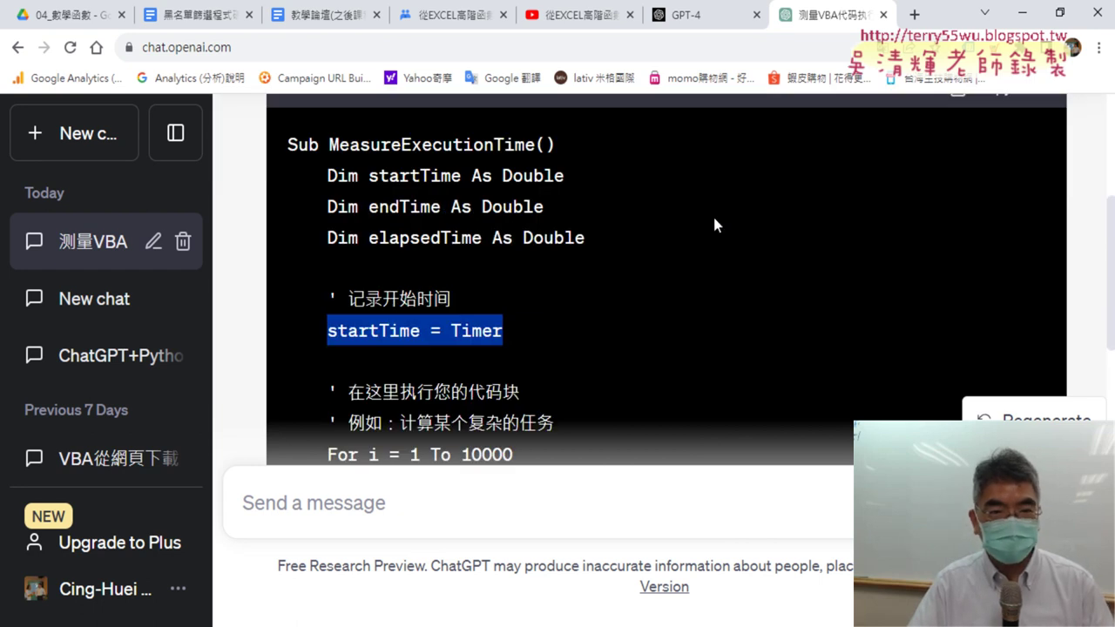